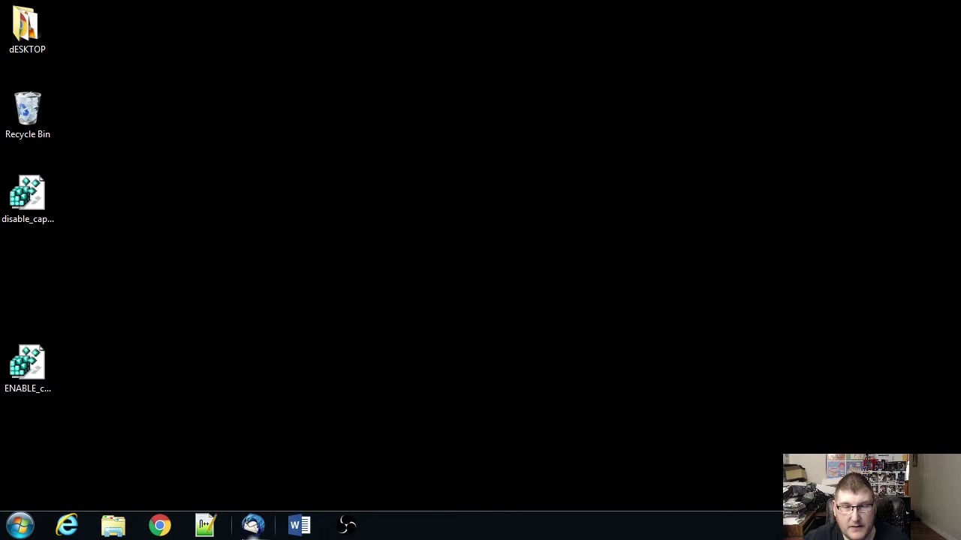
# - Clear all of enable.reg and type 'the quick bron fox.' followed by a new line
pyautogui.click(206, 526)
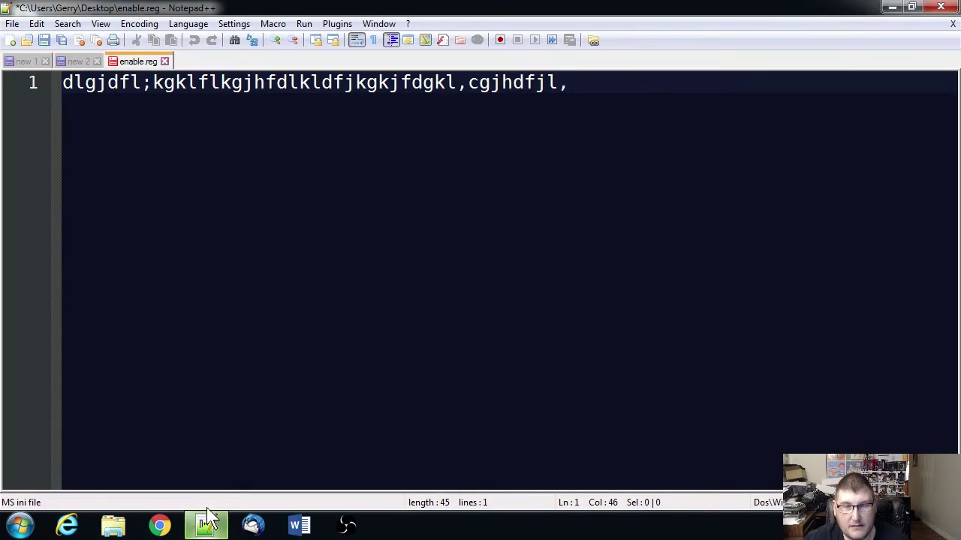
pyautogui.hotkey('ctrl', 'a')
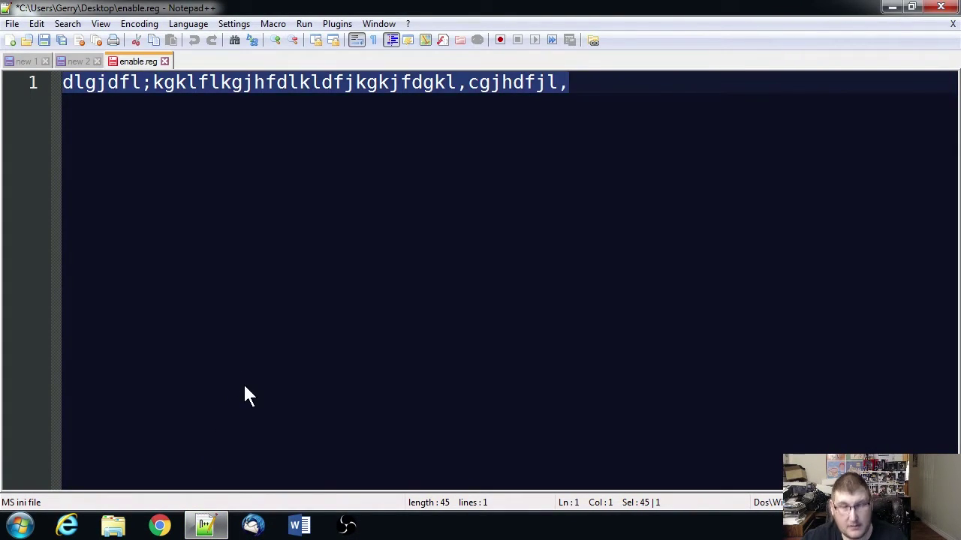
pyautogui.press('Delete')
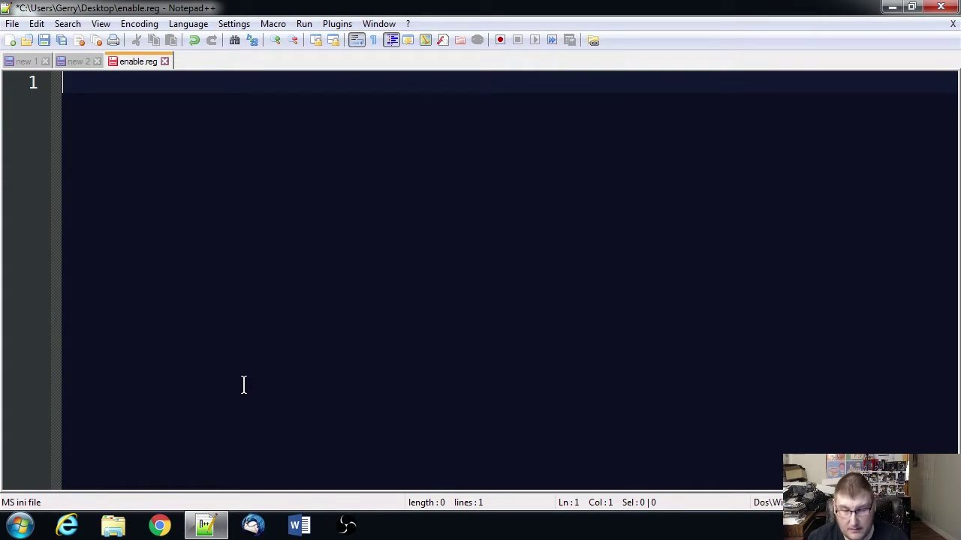
pyautogui.write('the ')
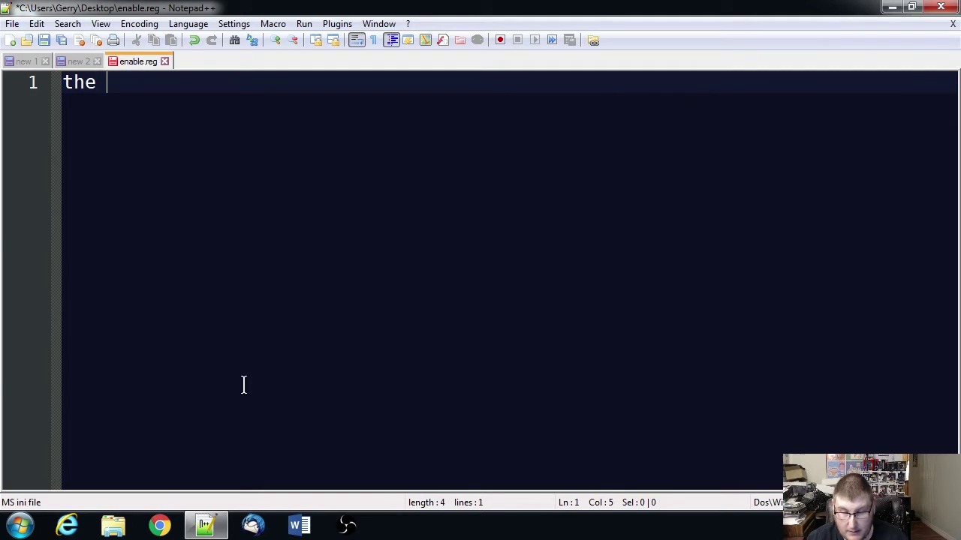
pyautogui.write('quick ')
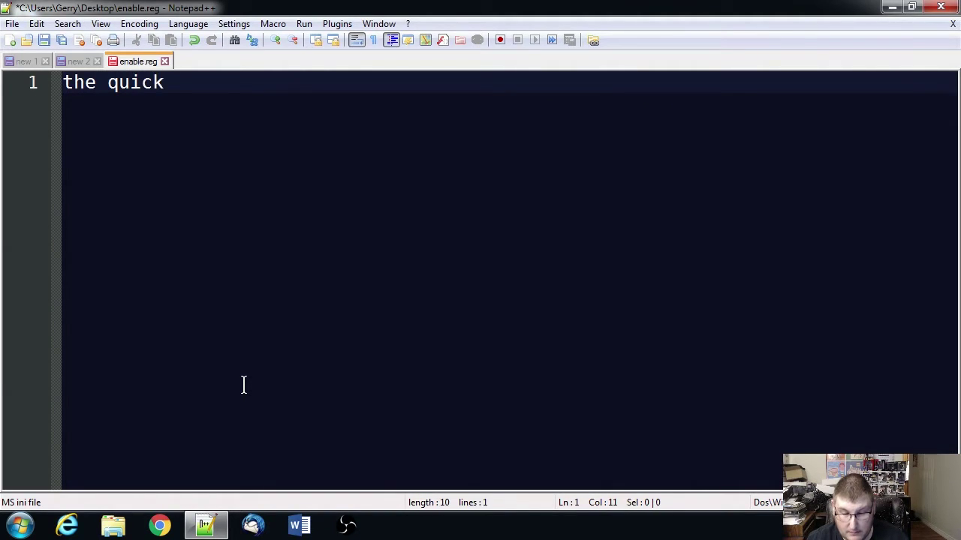
pyautogui.write('bro')
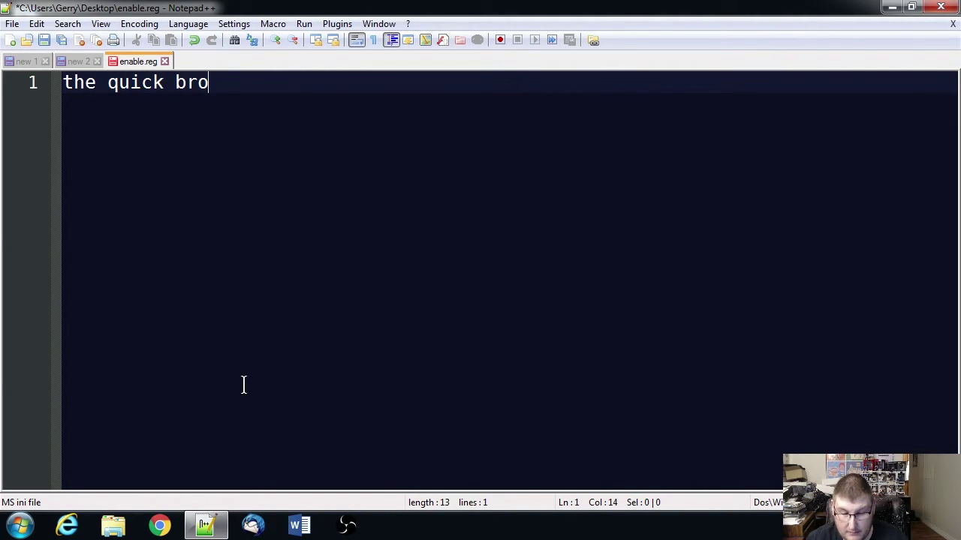
pyautogui.write('n fo')
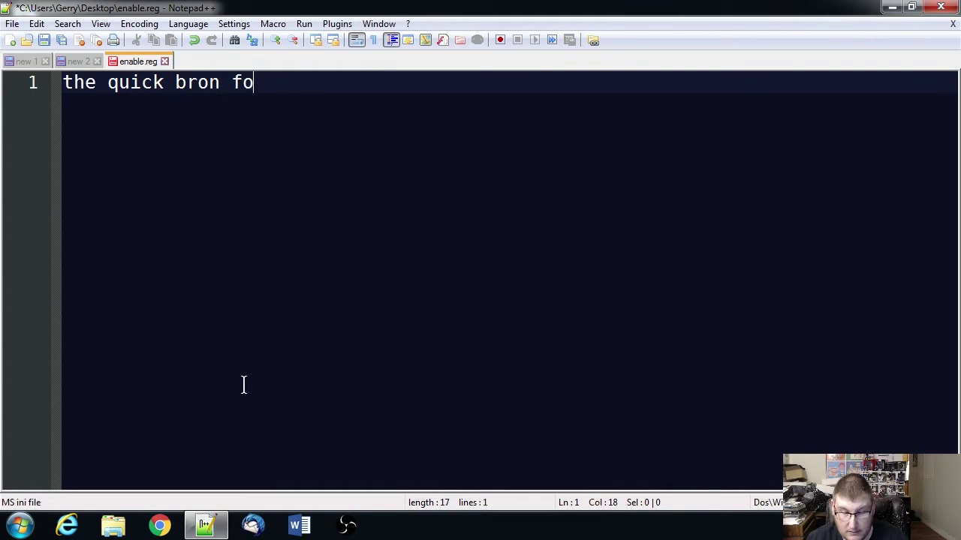
pyautogui.write('x')
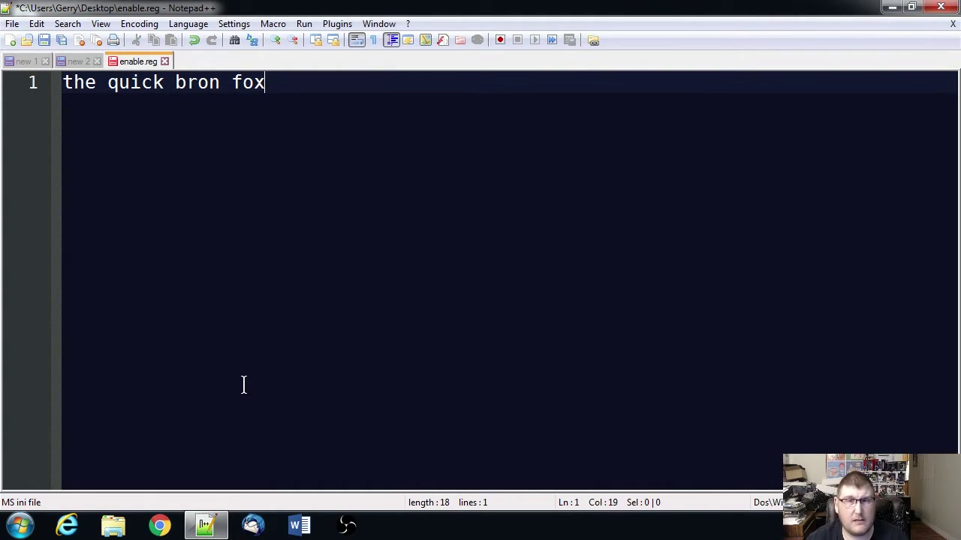
pyautogui.write('.')
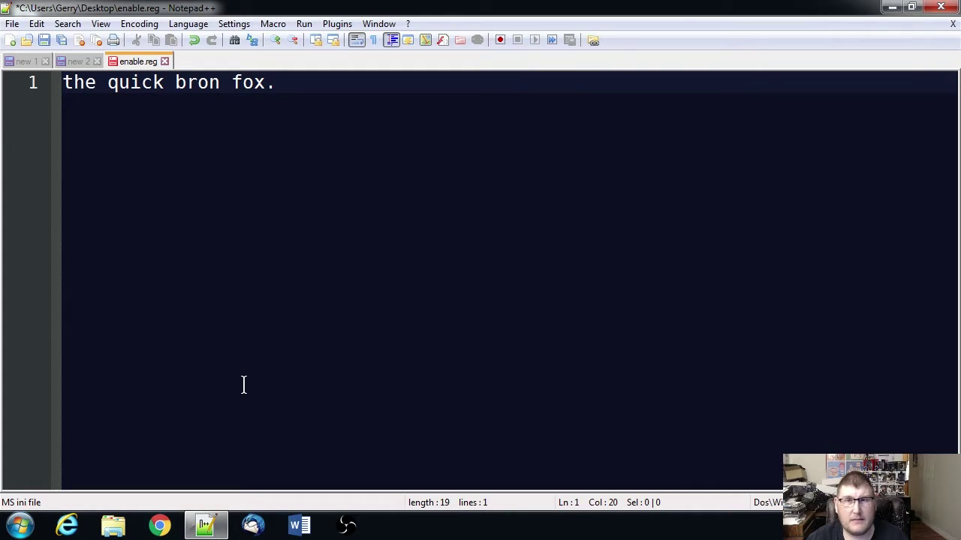
pyautogui.press('Return')
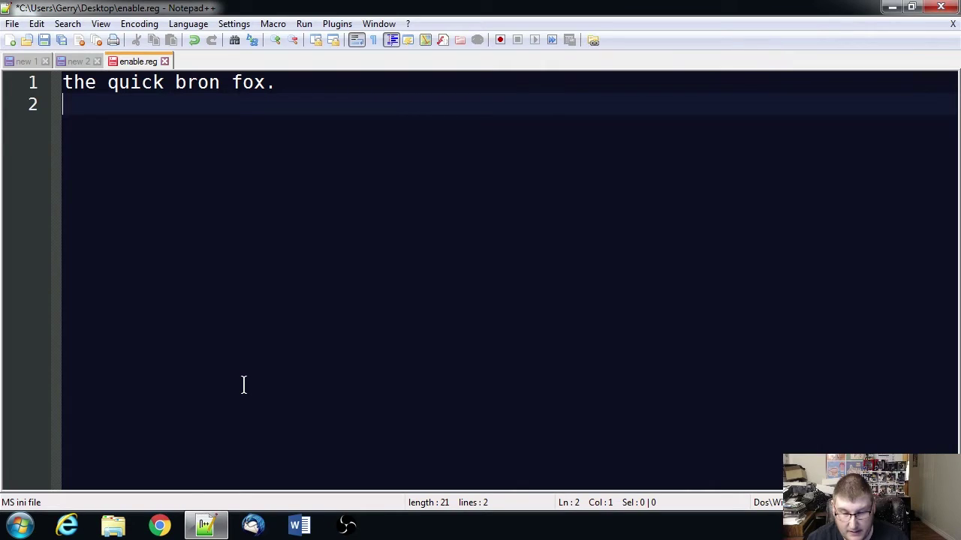
# - Type a string of test letters on line 2, correcting the initial 'Th'
pyautogui.write('Th')
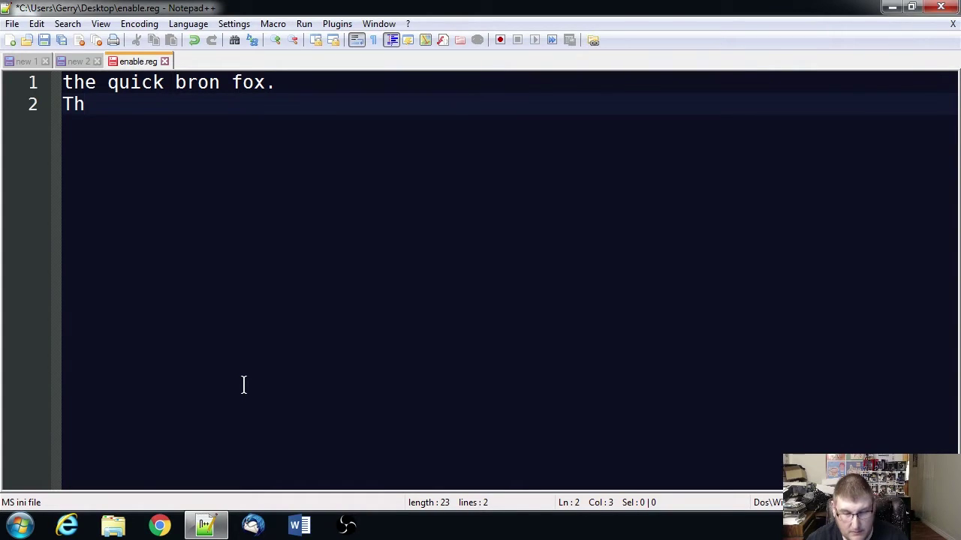
pyautogui.press('BackSpace')
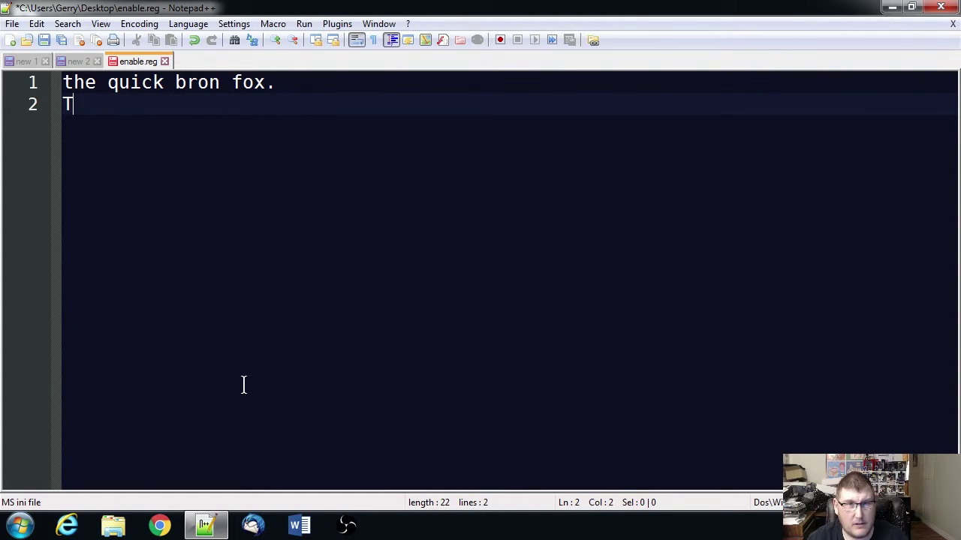
pyautogui.press('BackSpace')
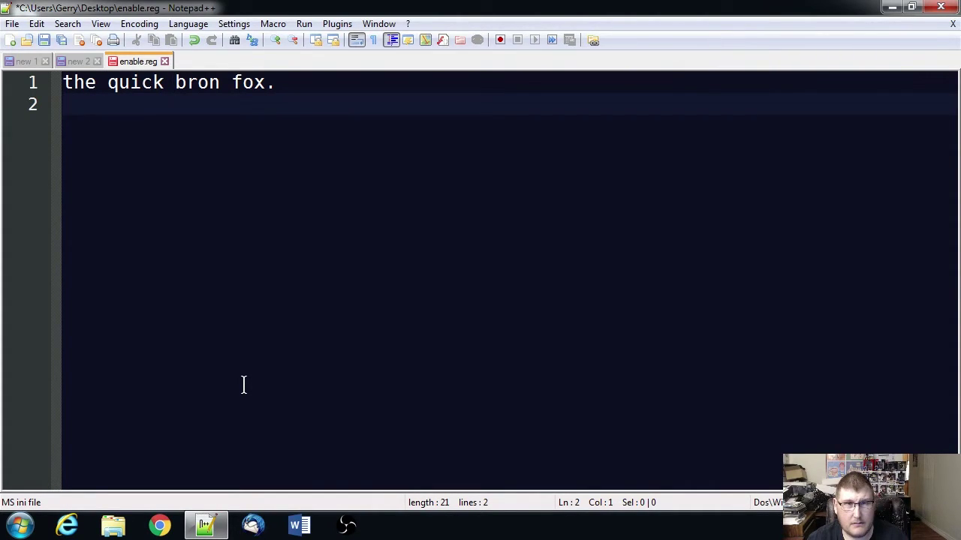
pyautogui.write('a')
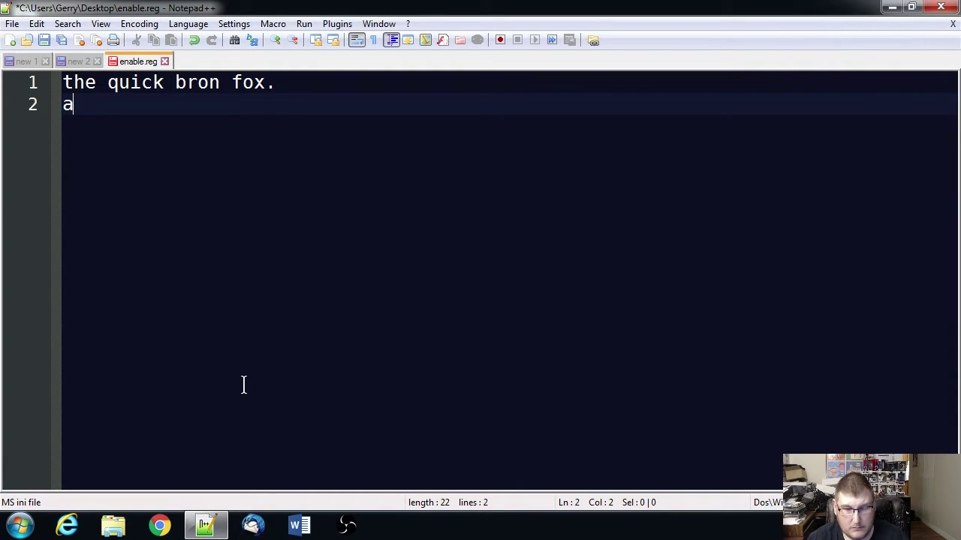
pyautogui.write('A')
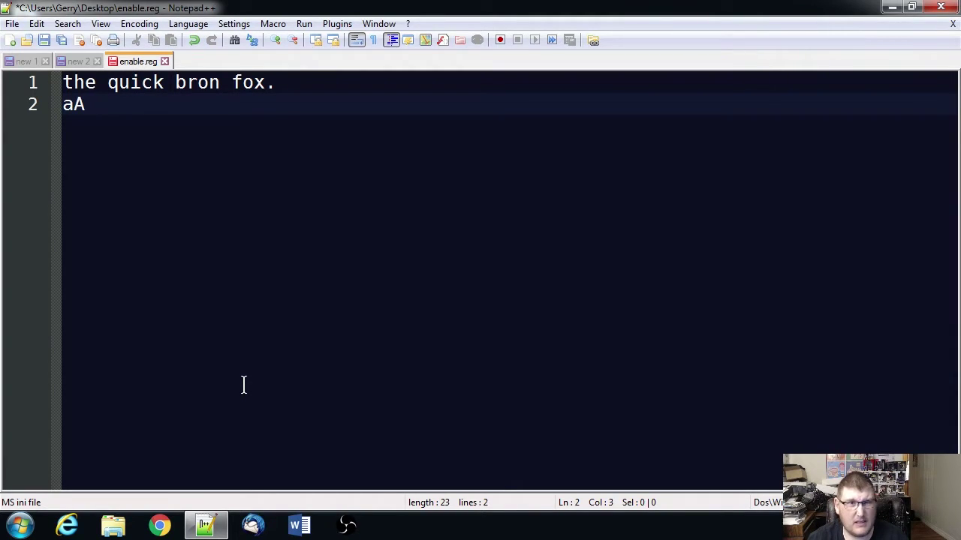
pyautogui.write('F,JBG')
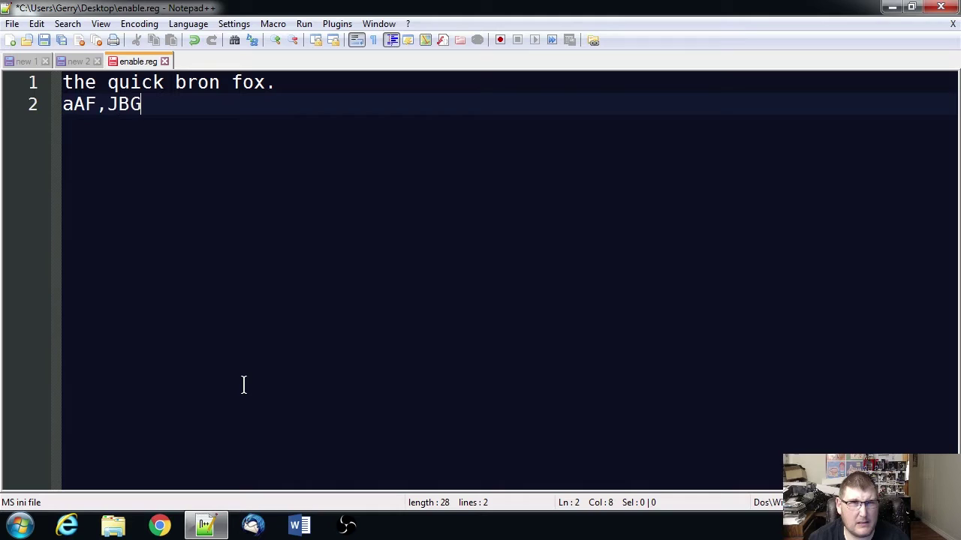
pyautogui.write('DFKJBGVKJDFKJDFKJBDFKJBDKFJ')
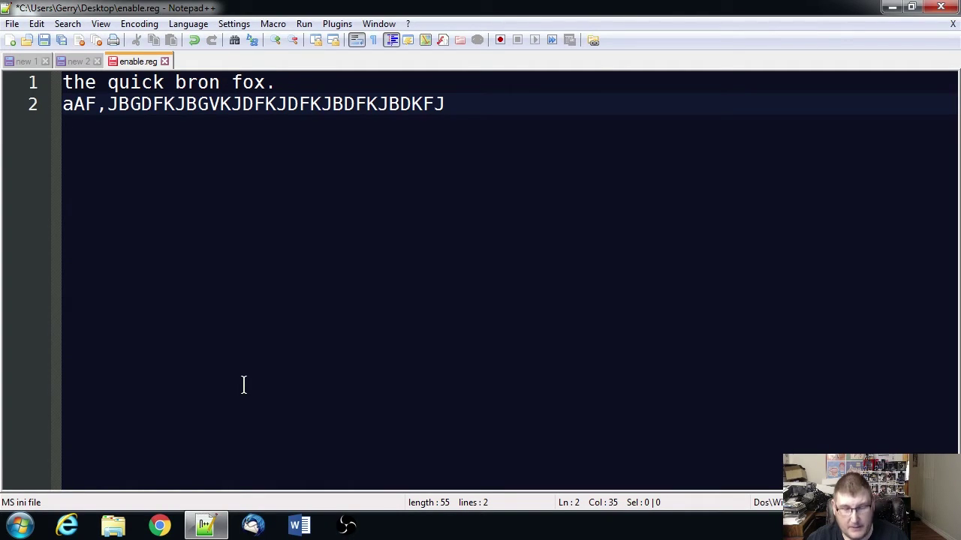
# - Delete all text in enable.reg and close Notepad++
pyautogui.hotkey('ctrl', 'a')
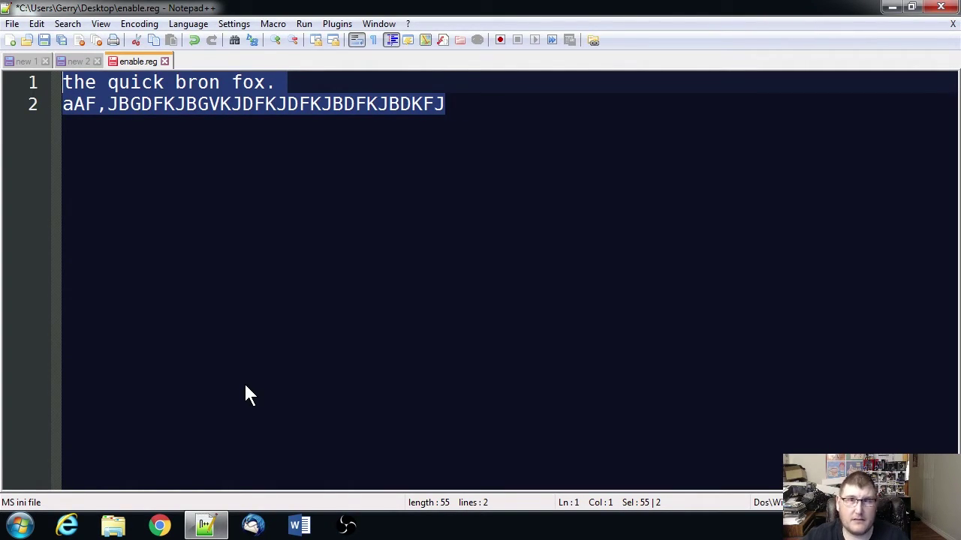
pyautogui.press('Delete')
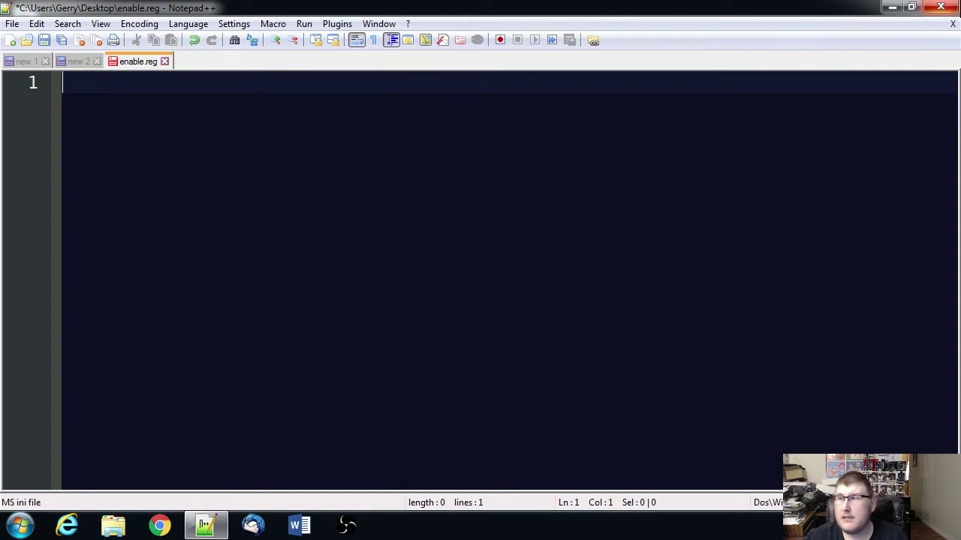
pyautogui.click(941, 7)
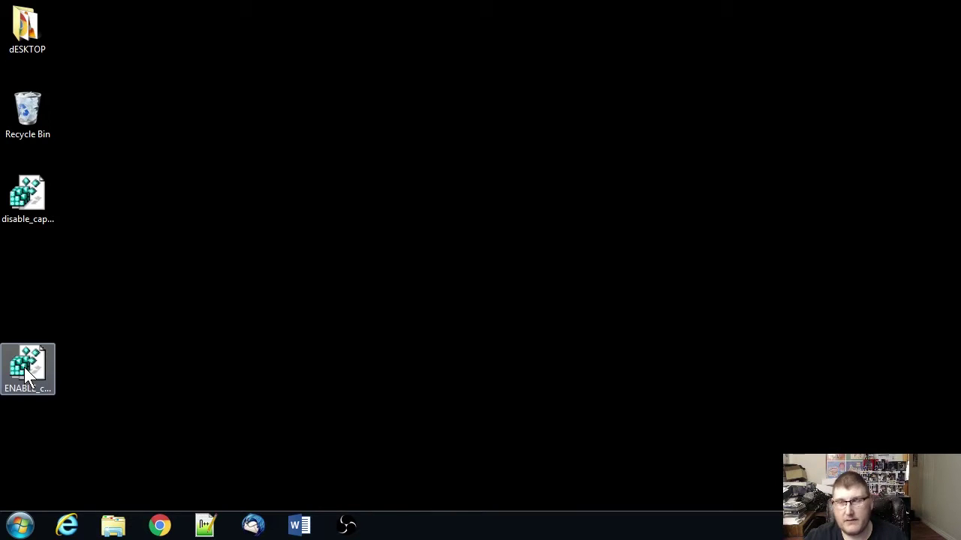
# - Open disable_caps_lock.reg from the desktop in Notepad++
pyautogui.rightClick(22, 229)
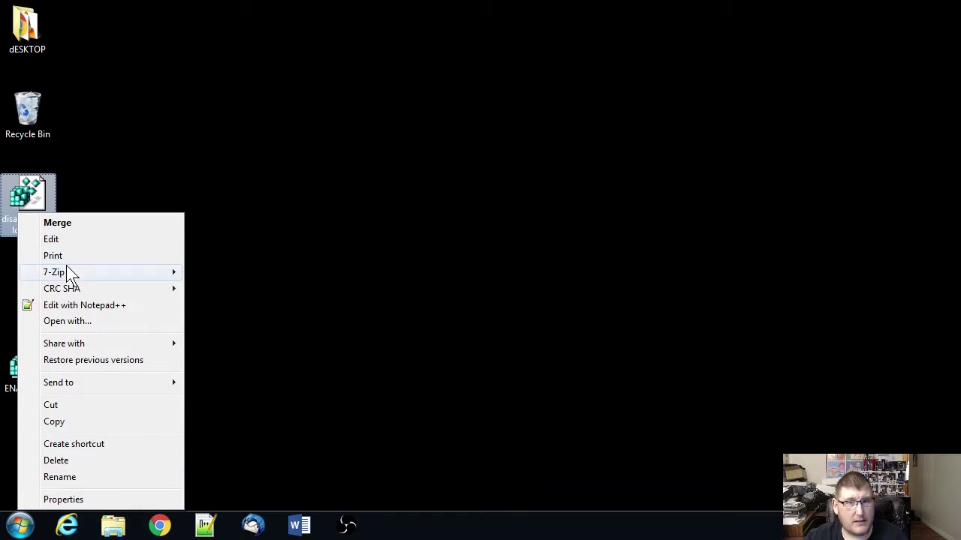
pyautogui.click(71, 307)
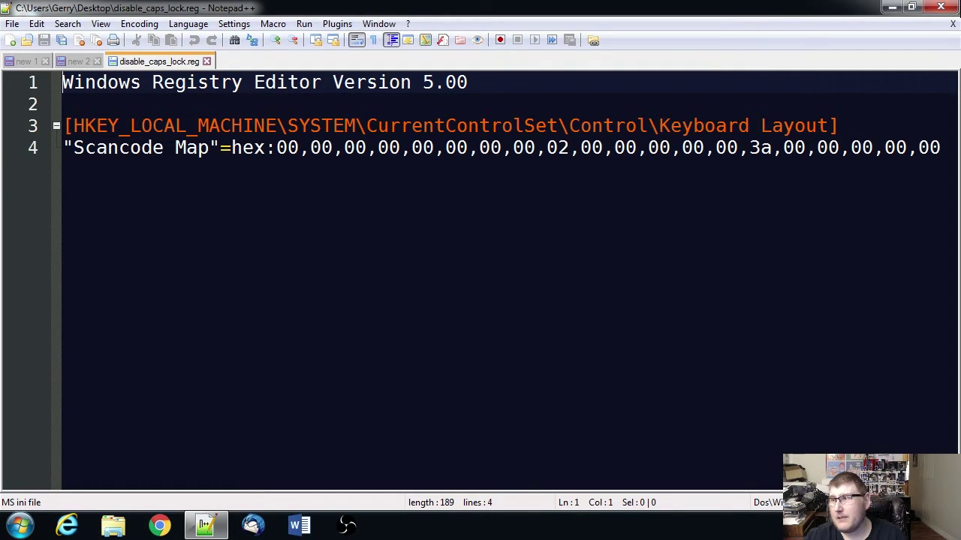
# - Close disable_caps_lock.reg unchanged after reading its Scancode Map entry
pyautogui.click(941, 7)
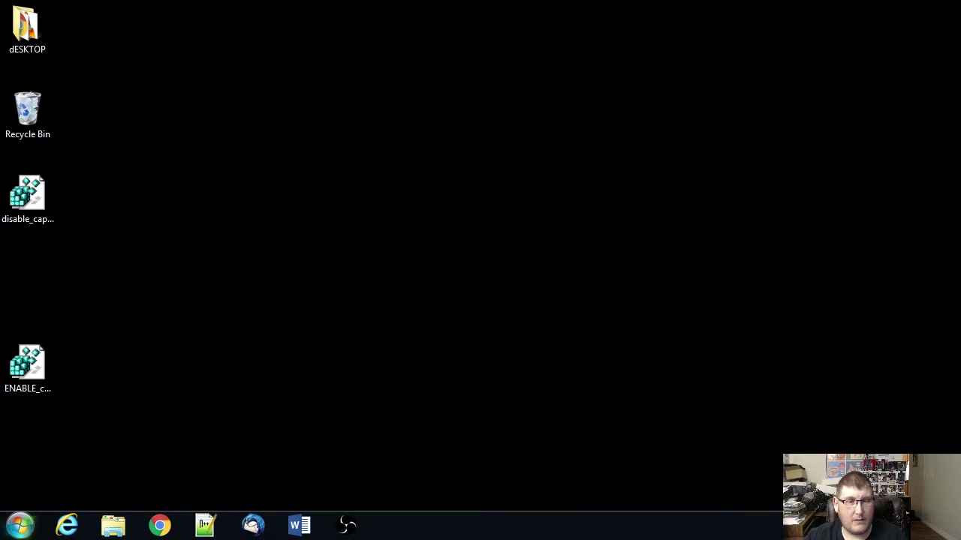
# - Search the Start menu for REGEDIT and launch it
pyautogui.click(22, 530)
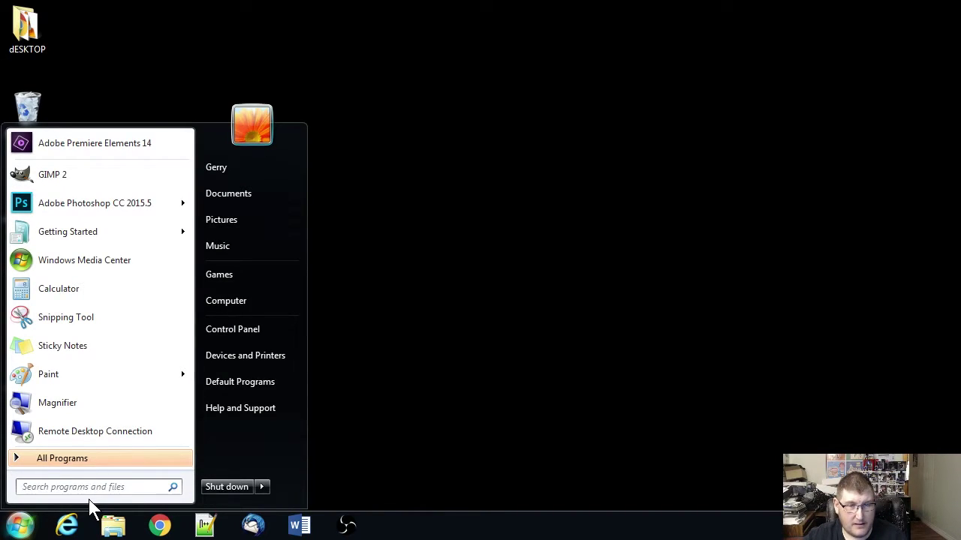
pyautogui.click(74, 486)
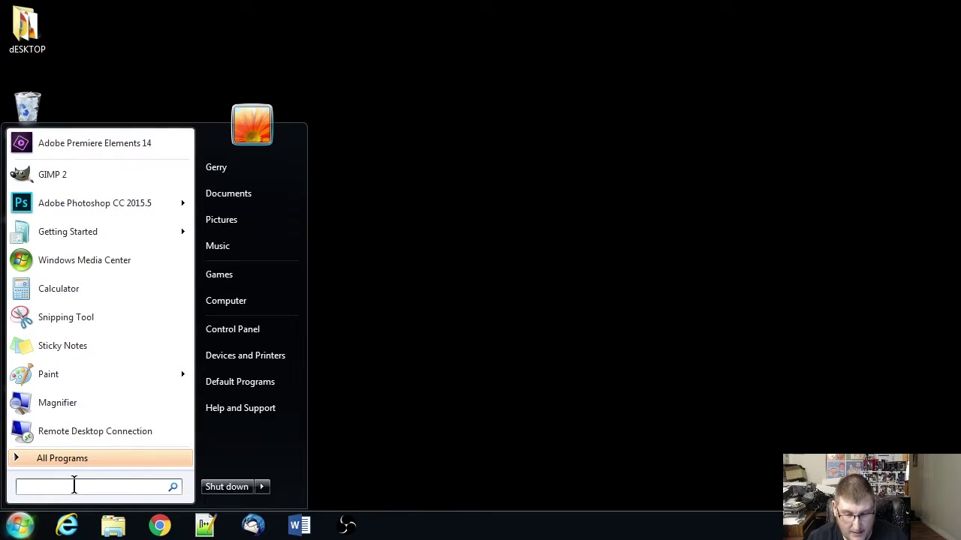
pyautogui.write('REG')
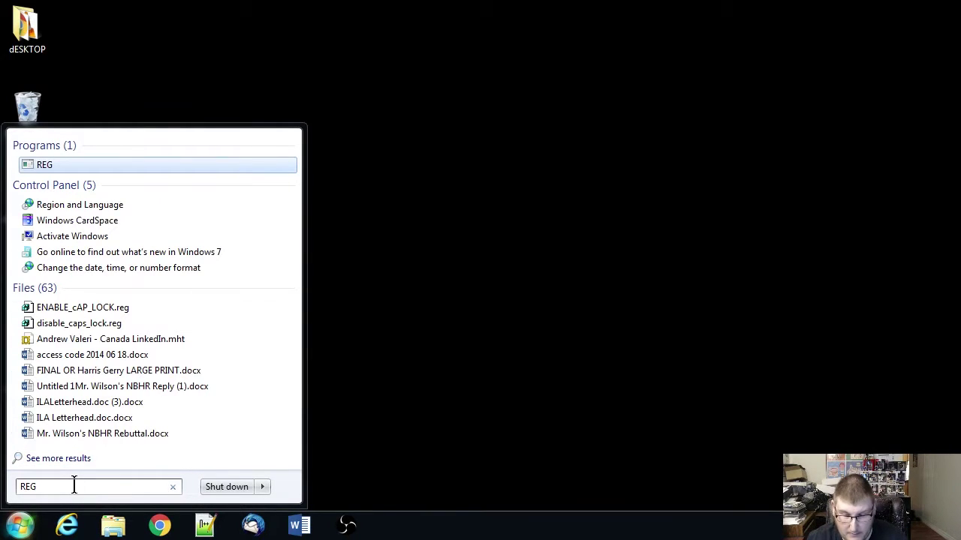
pyautogui.press('BackSpace')
pyautogui.press('BackSpace')
pyautogui.press('BackSpace')
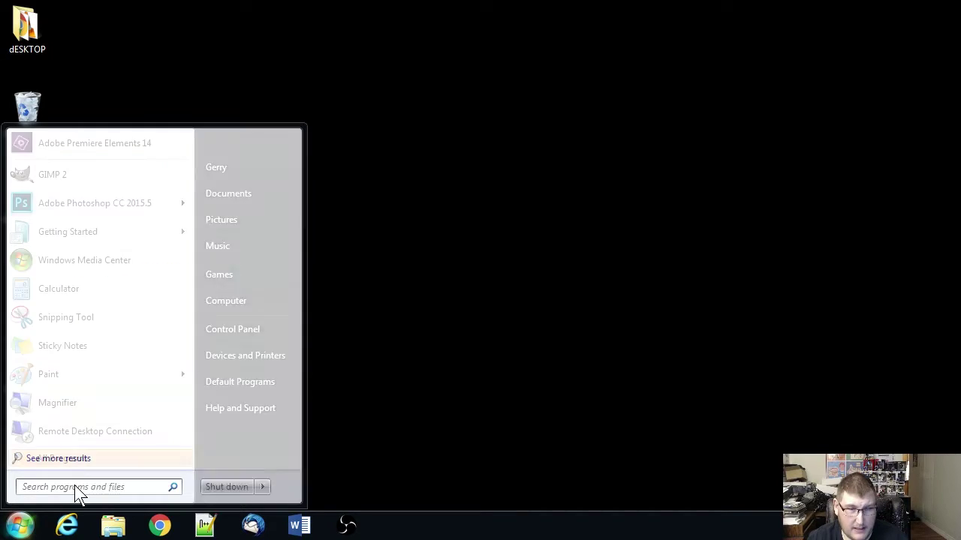
pyautogui.write('REGED')
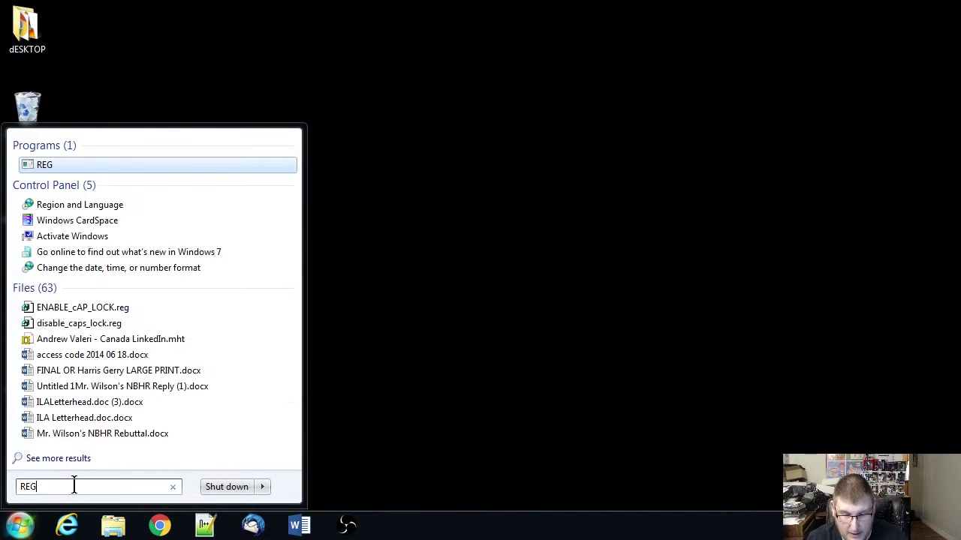
pyautogui.write('IT')
pyautogui.press('Return')
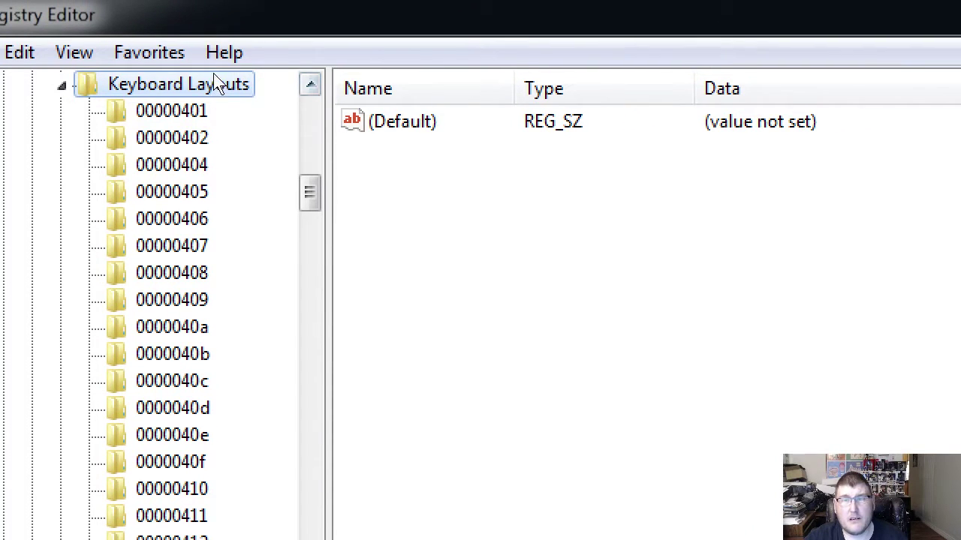
# - Move down from HKEY_LOCAL_MACHINE through SYSTEM and CurrentControlSet to the Control key
pyautogui.scroll(20, 202, 75)
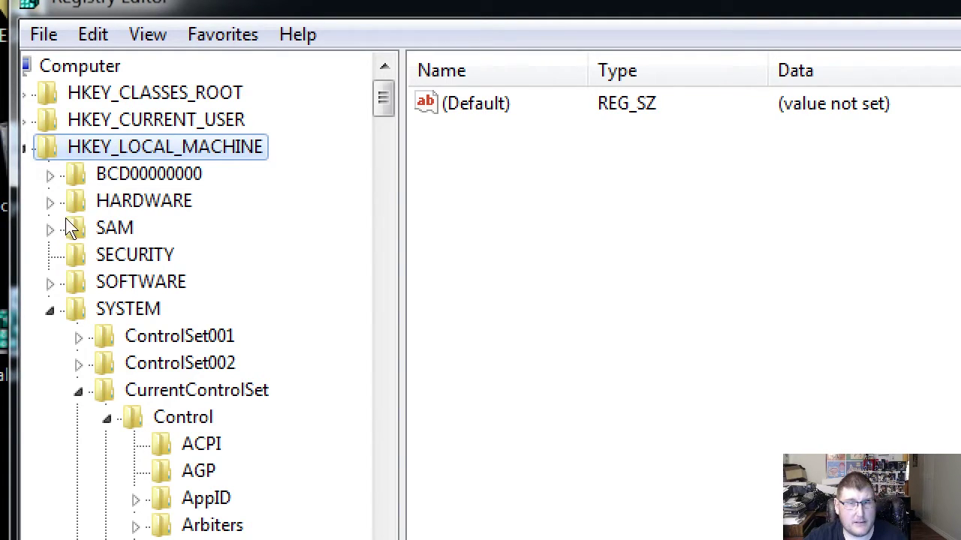
pyautogui.press('Down')
pyautogui.press('Down')
pyautogui.press('Down')
pyautogui.press('Down')
pyautogui.press('Down')
pyautogui.press('Down')
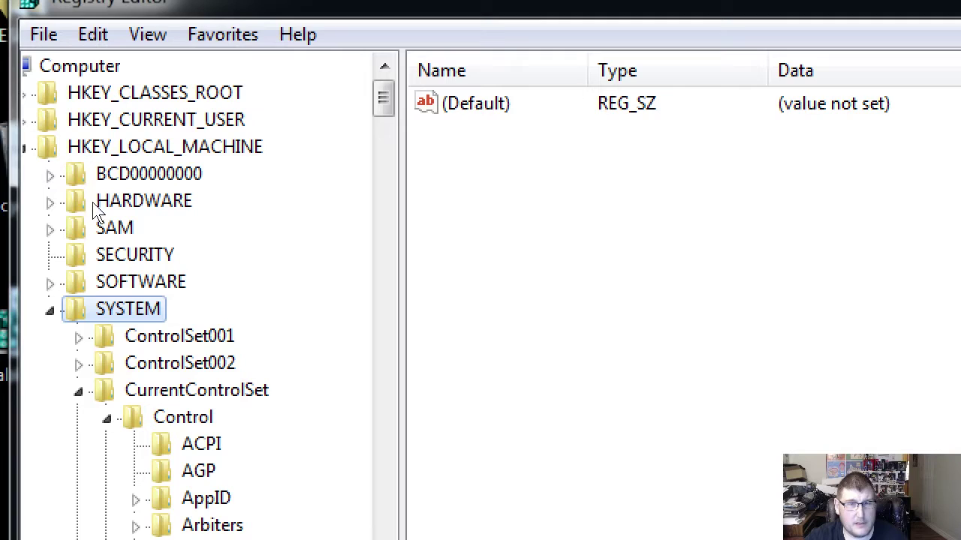
pyautogui.press('Down')
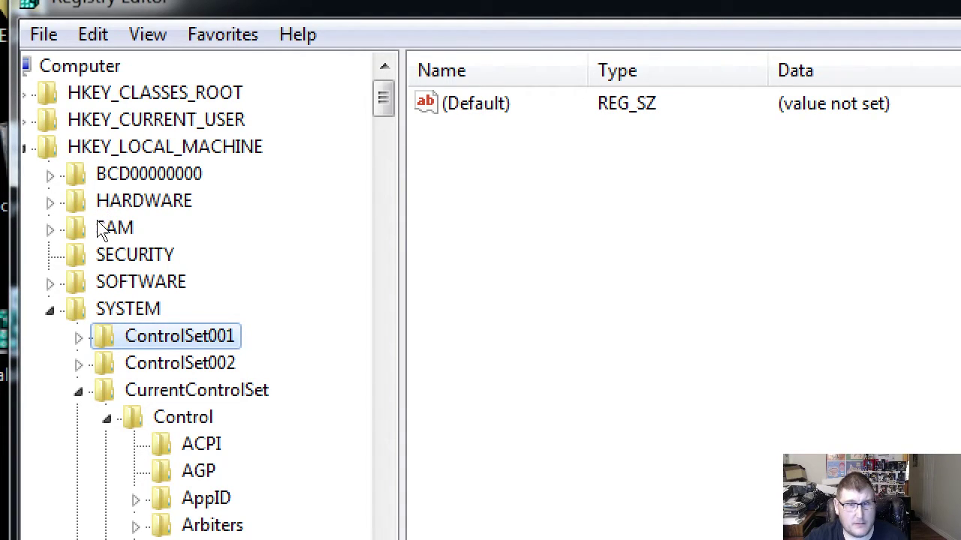
pyautogui.press('Down')
pyautogui.press('Down')
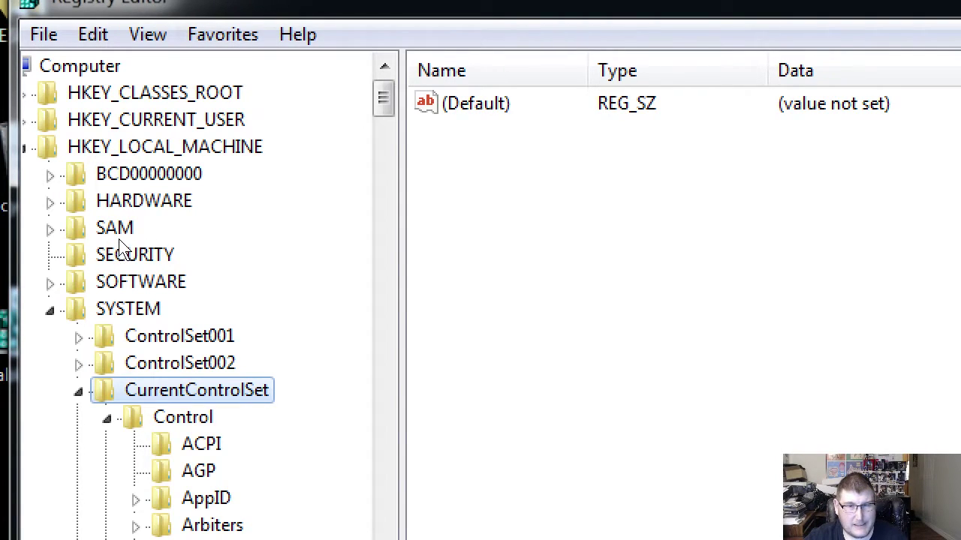
pyautogui.press('Down')
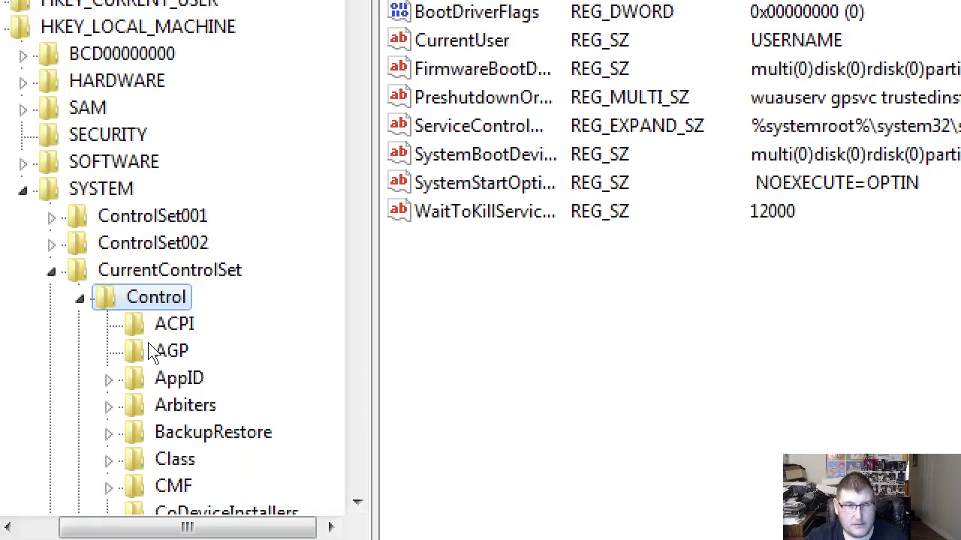
pyautogui.scroll(-3, 180, 519)
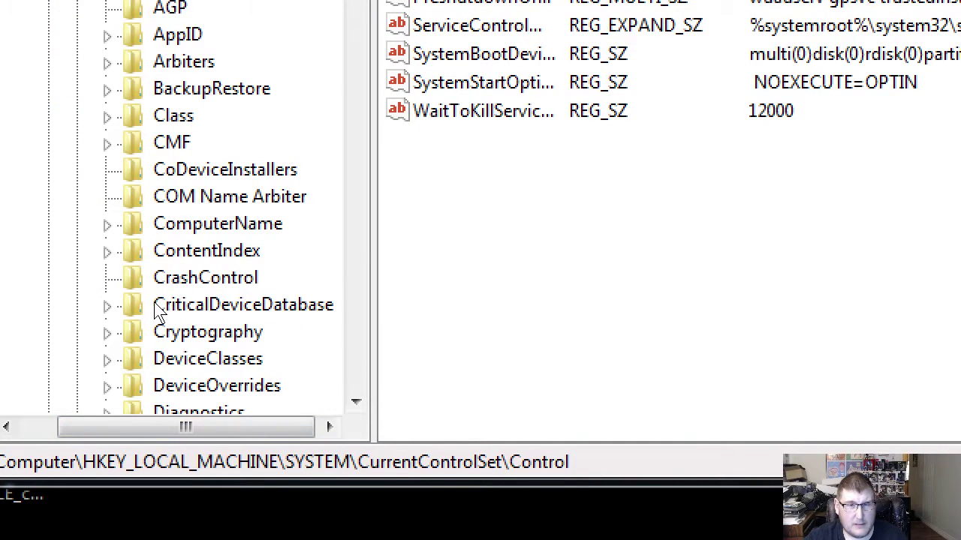
pyautogui.scroll(-4, 158, 311)
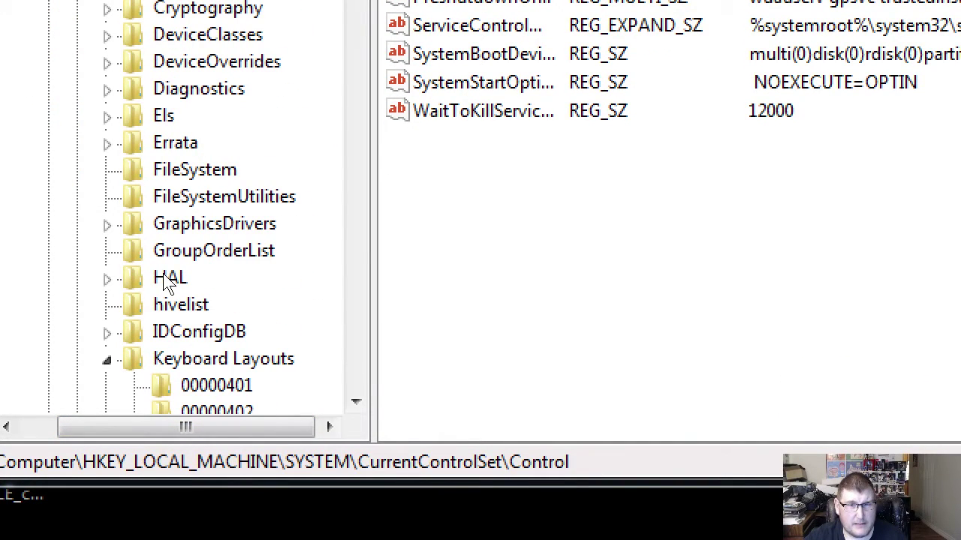
pyautogui.scroll(-1, 162, 231)
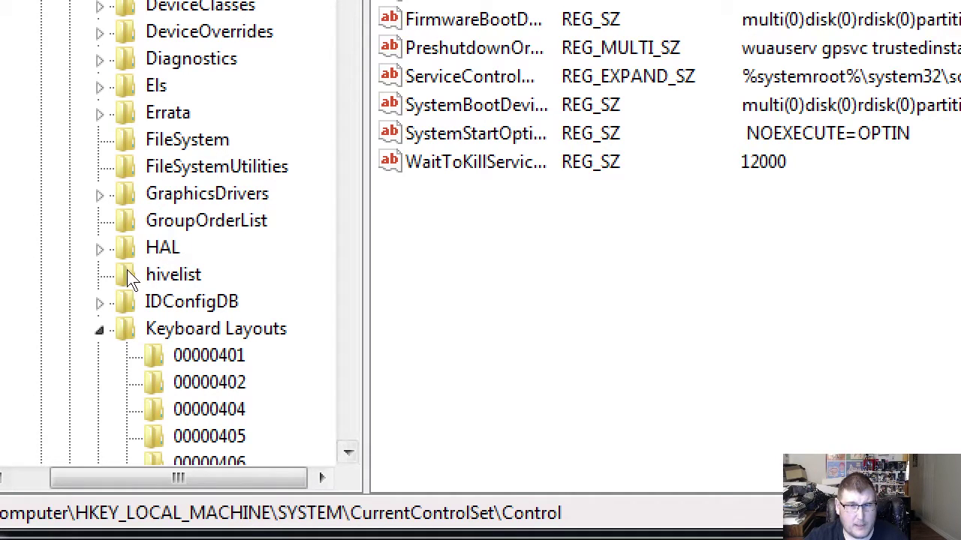
# - Collapse and select Keyboard Layouts, then close the Registry Editor
pyautogui.click(99, 330)
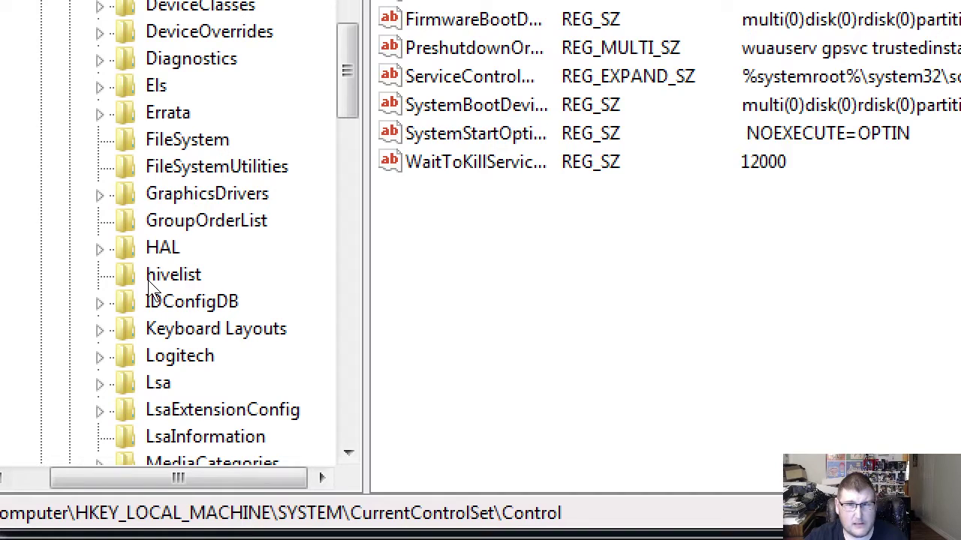
pyautogui.press('k')
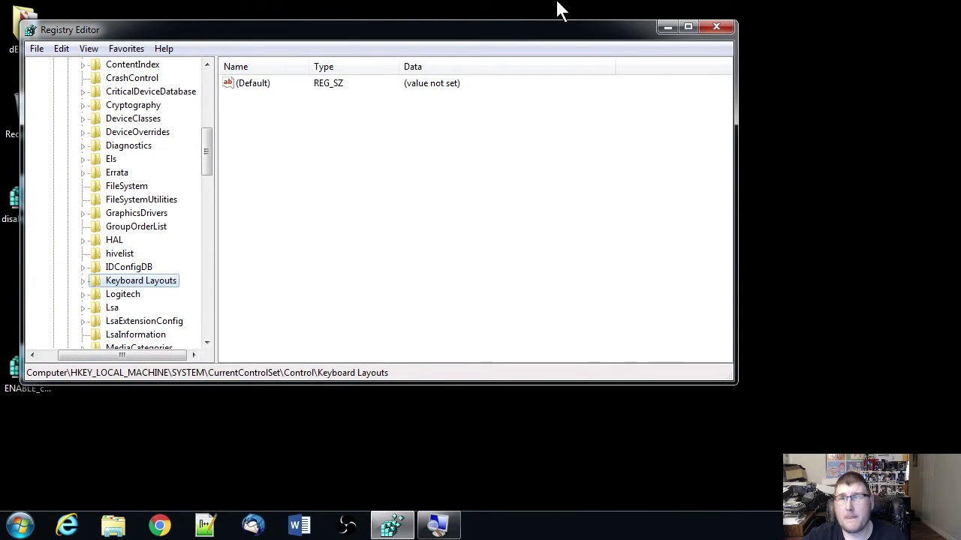
pyautogui.click(718, 26)
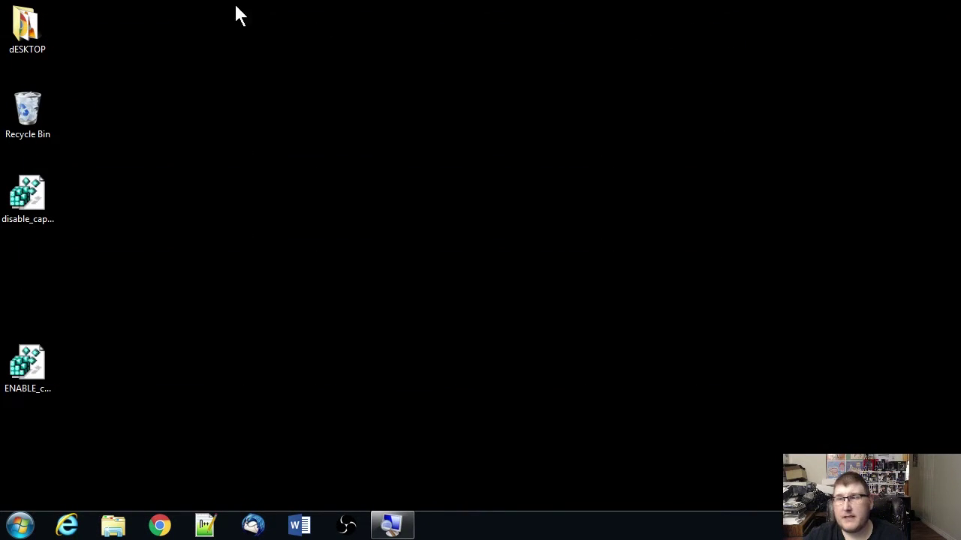
# - Merge disable_caps_lock.reg into the registry, approving the Run and Yes prompts
pyautogui.doubleClick(32, 190)
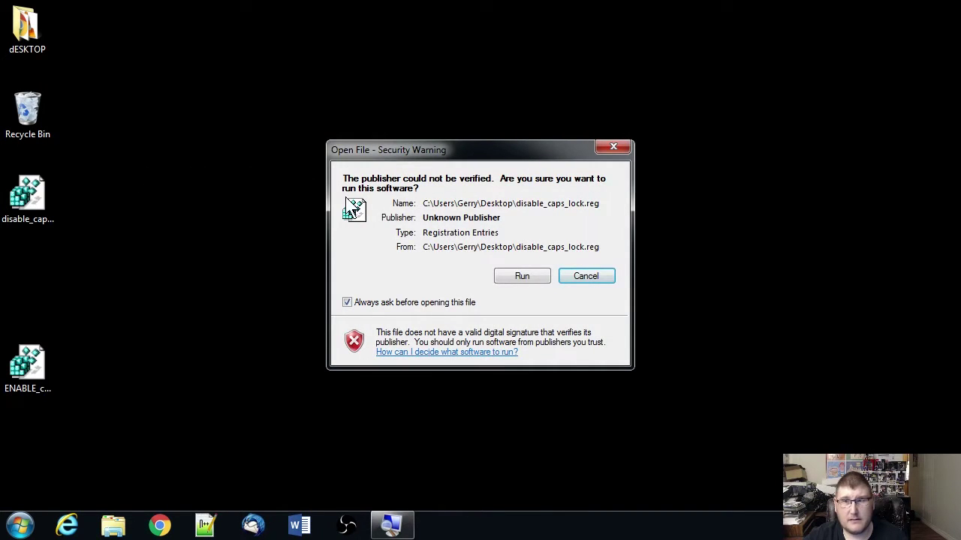
pyautogui.click(518, 276)
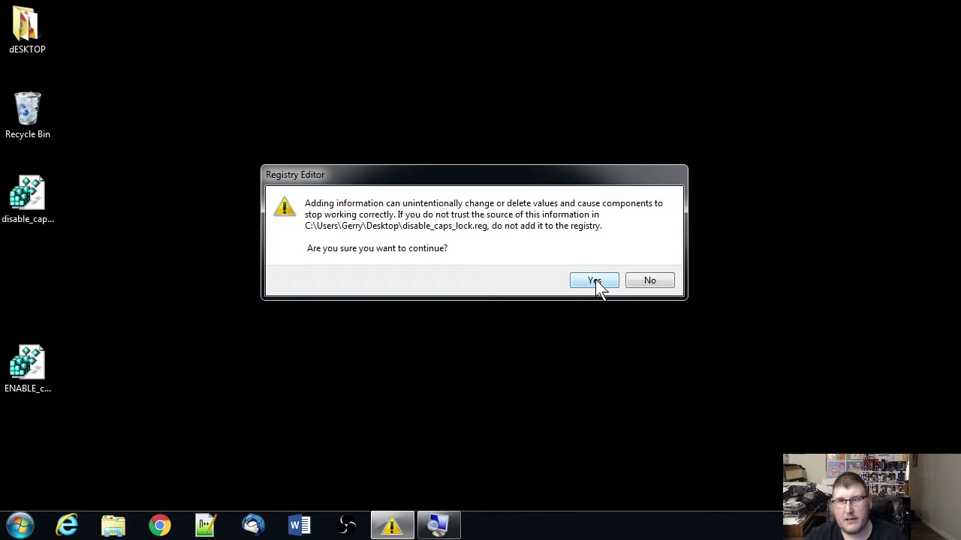
pyautogui.click(595, 282)
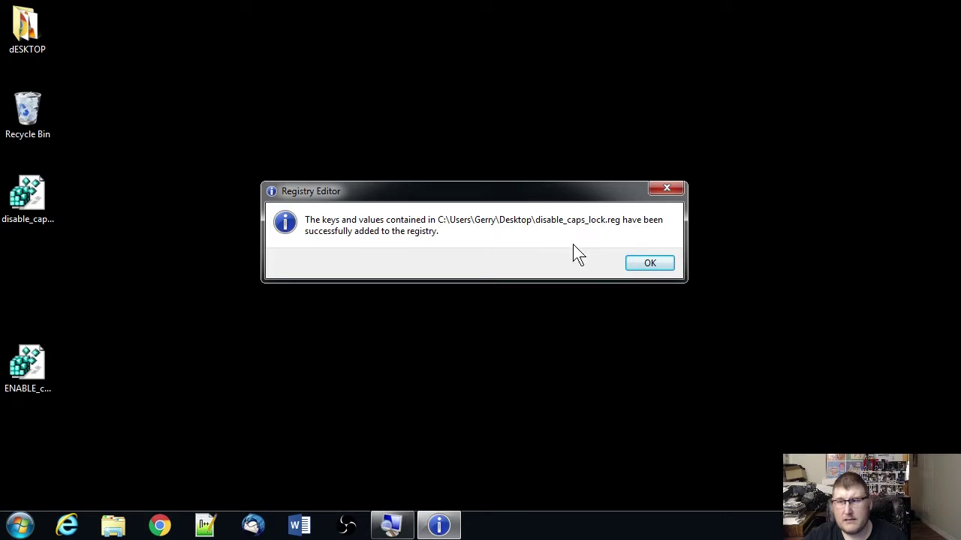
pyautogui.click(637, 259)
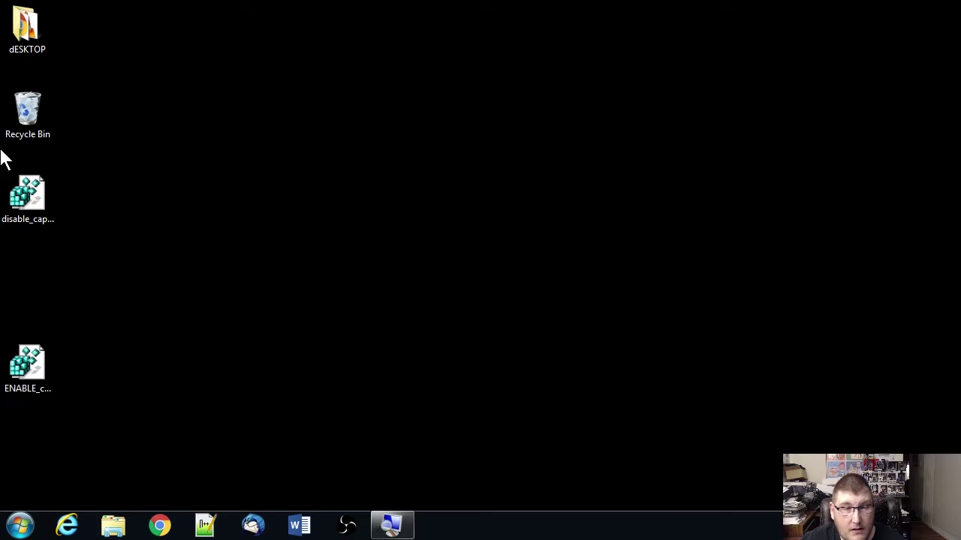
# - Discard the unsaved new 1 tab, type test letters to check Caps Lock, and close Notepad++
pyautogui.click(204, 528)
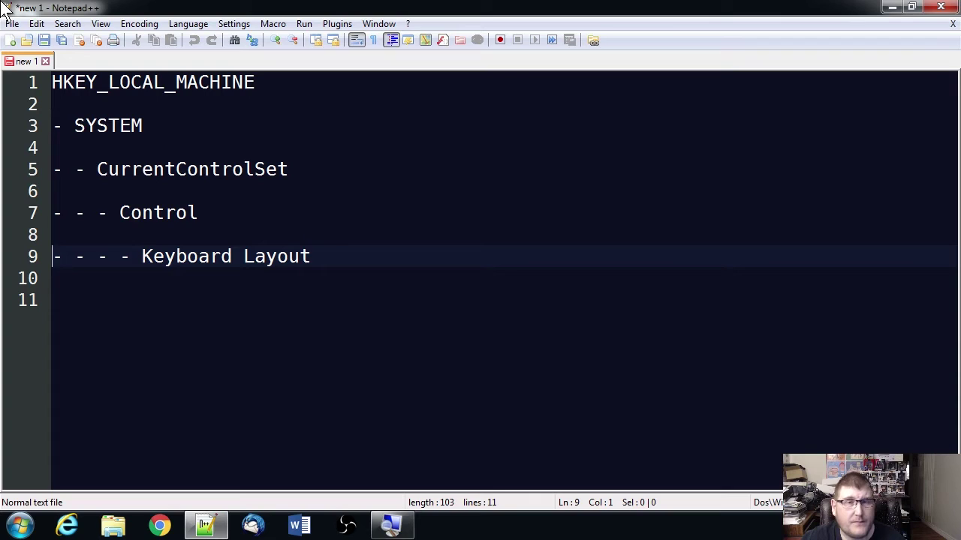
pyautogui.click(45, 61)
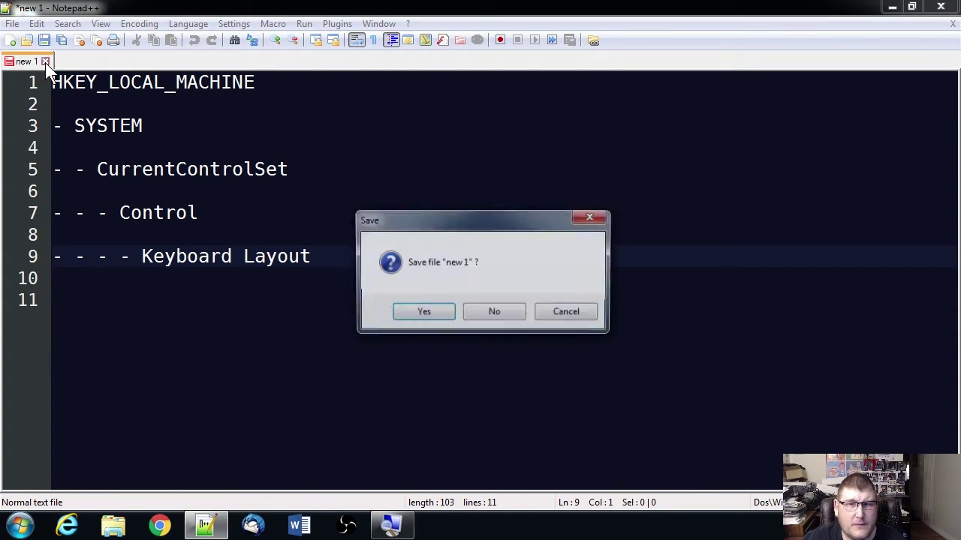
pyautogui.press('Tab')
pyautogui.press('Return')
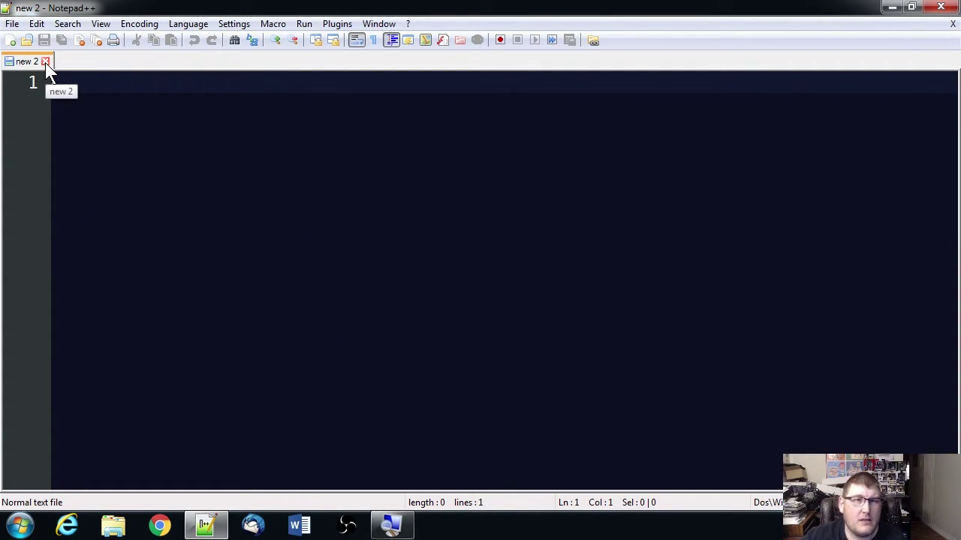
pyautogui.write('./dfkgkdfglkfgnhfgn')
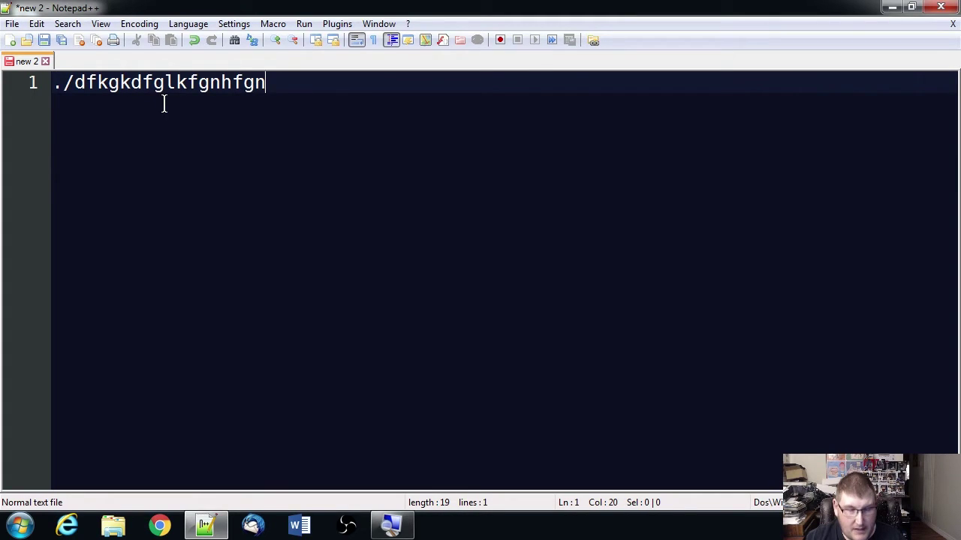
pyautogui.write('lkjlkjhlkhblk')
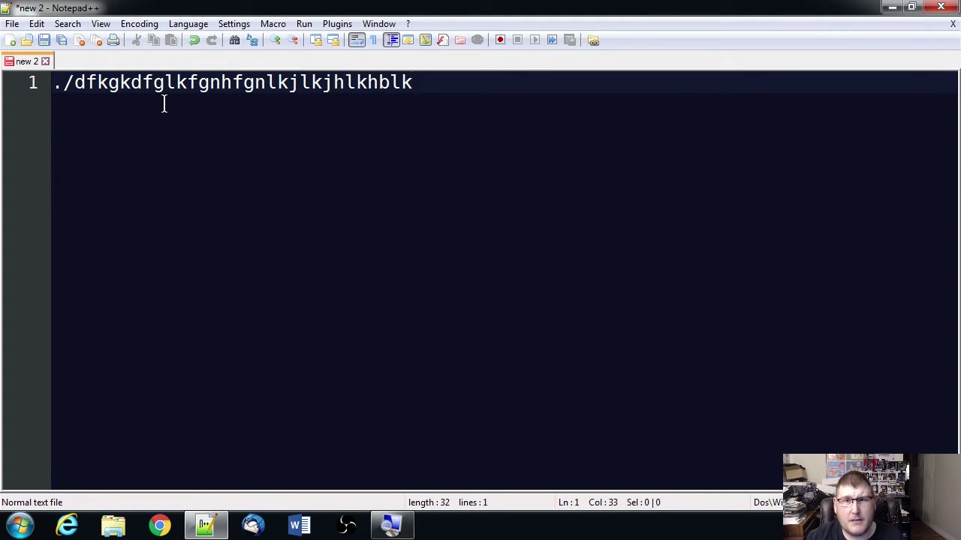
pyautogui.write('jhfgkjfkjfjk')
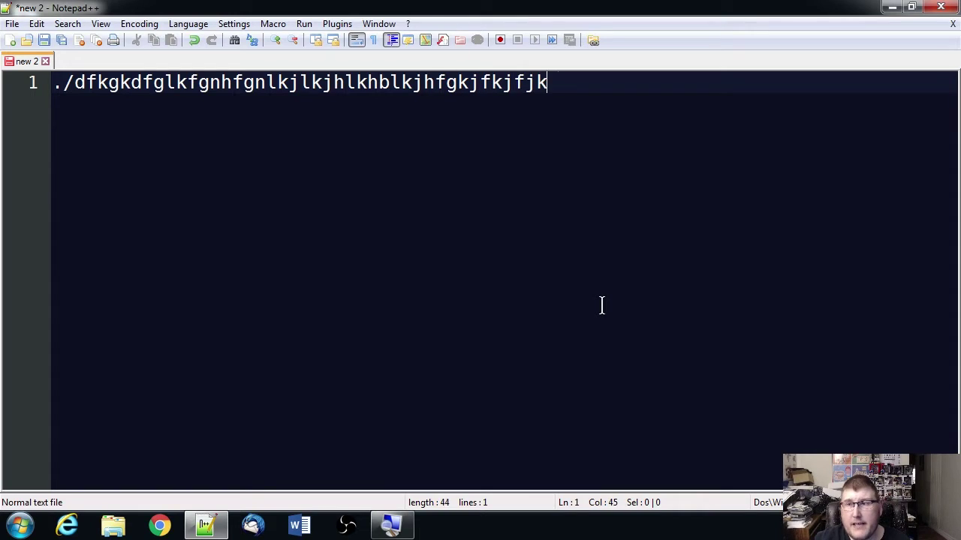
pyautogui.write('fKJFGKJGJKGGKJ')
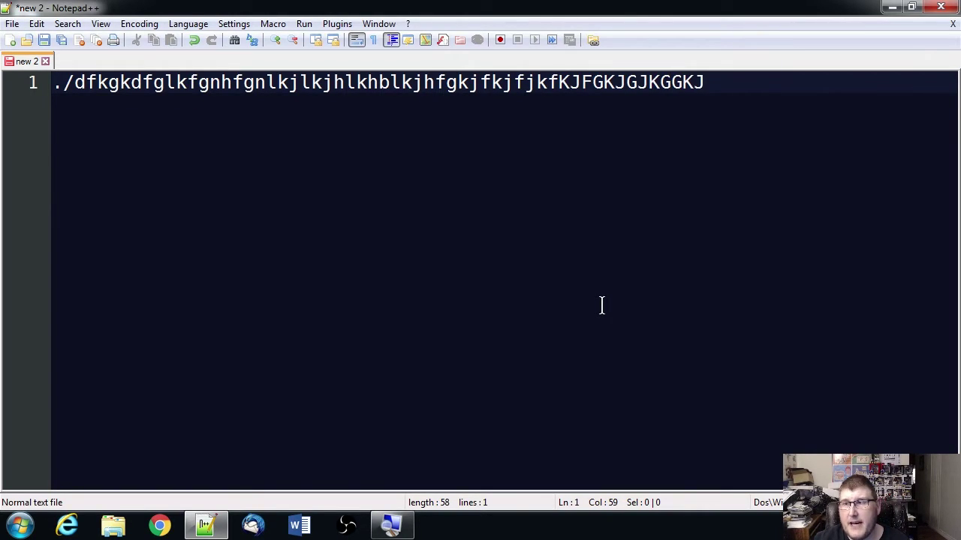
pyautogui.write('jkfgggg')
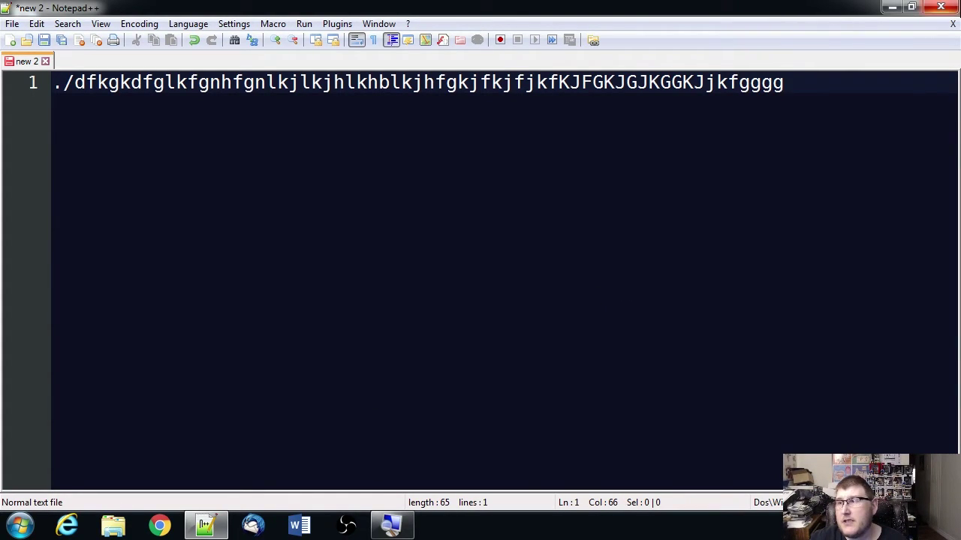
pyautogui.click(941, 7)
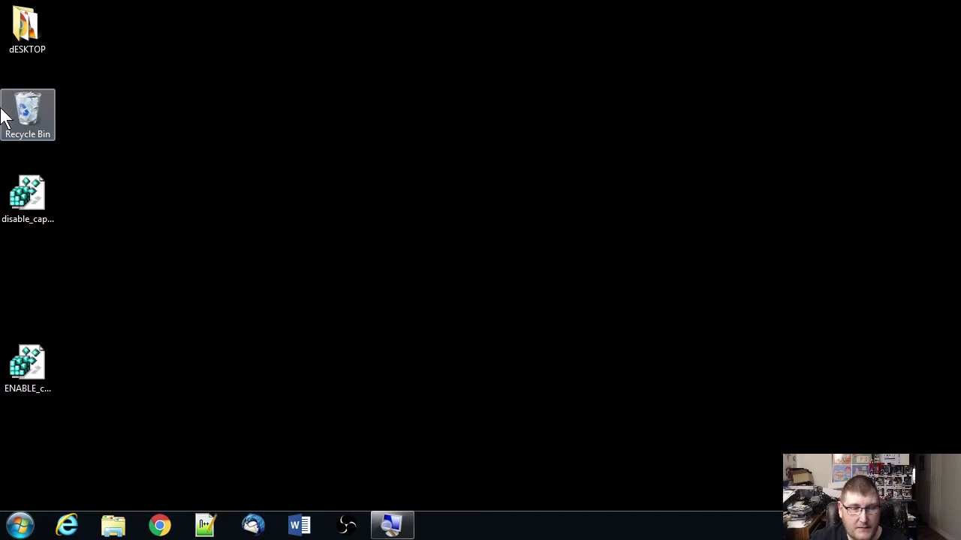
# - Launch regedit from the Start menu search box
pyautogui.click(30, 526)
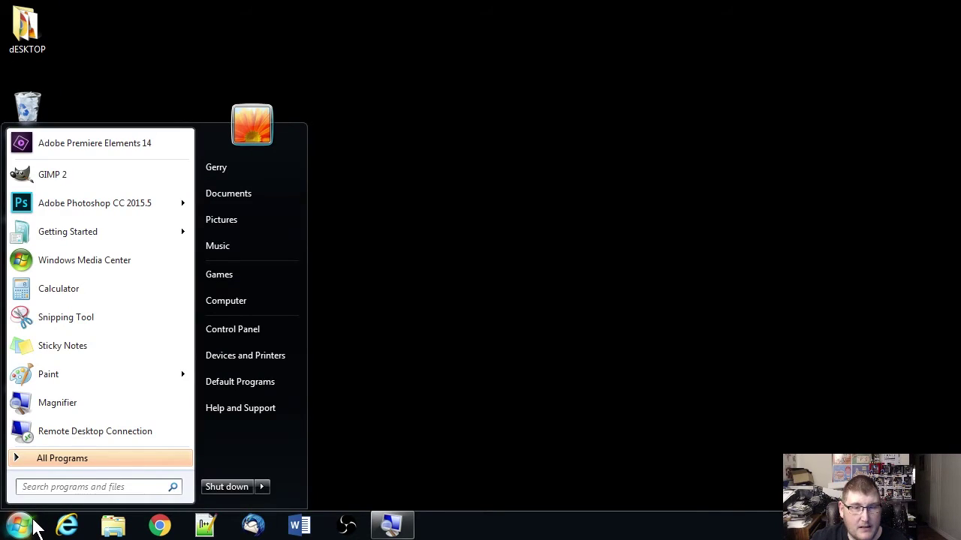
pyautogui.click(66, 486)
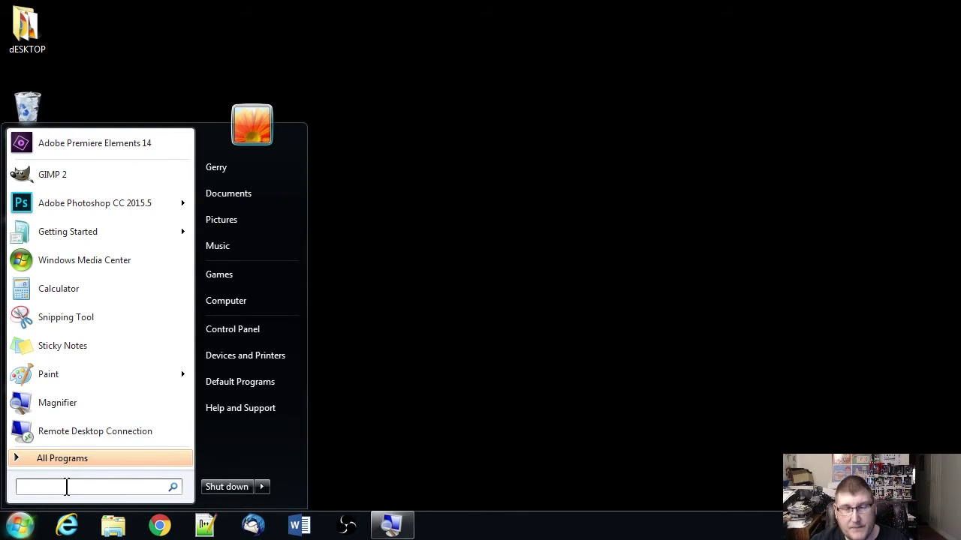
pyautogui.write('re')
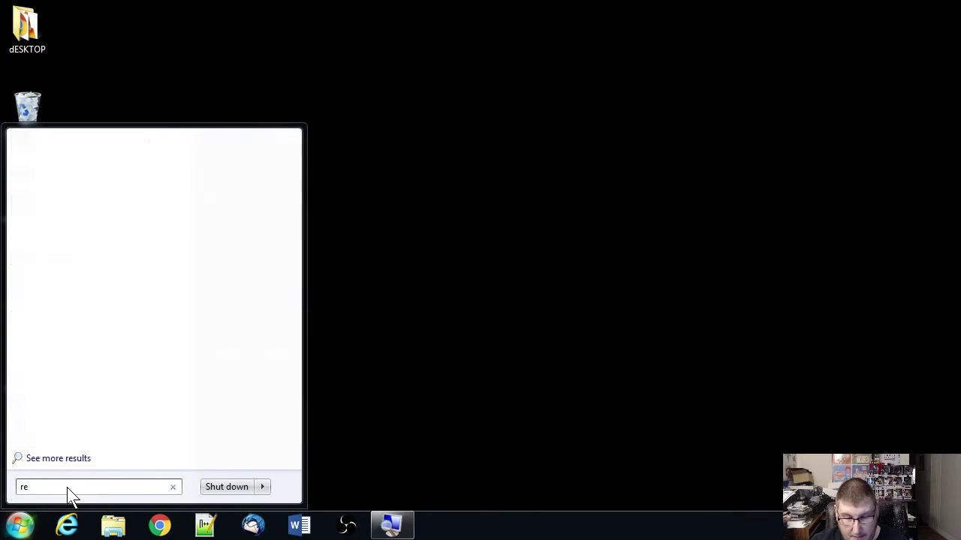
pyautogui.write('ged')
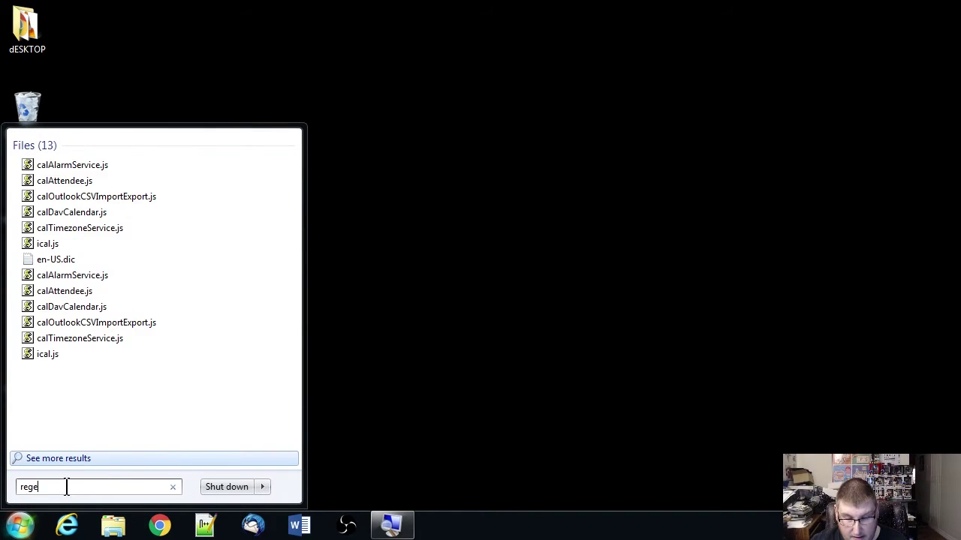
pyautogui.write('it')
pyautogui.press('Return')
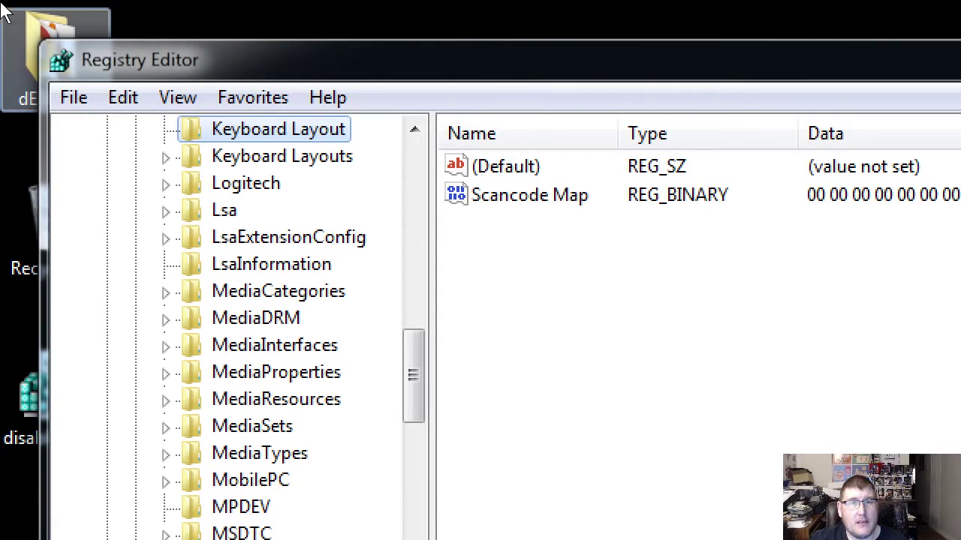
pyautogui.press('alt')
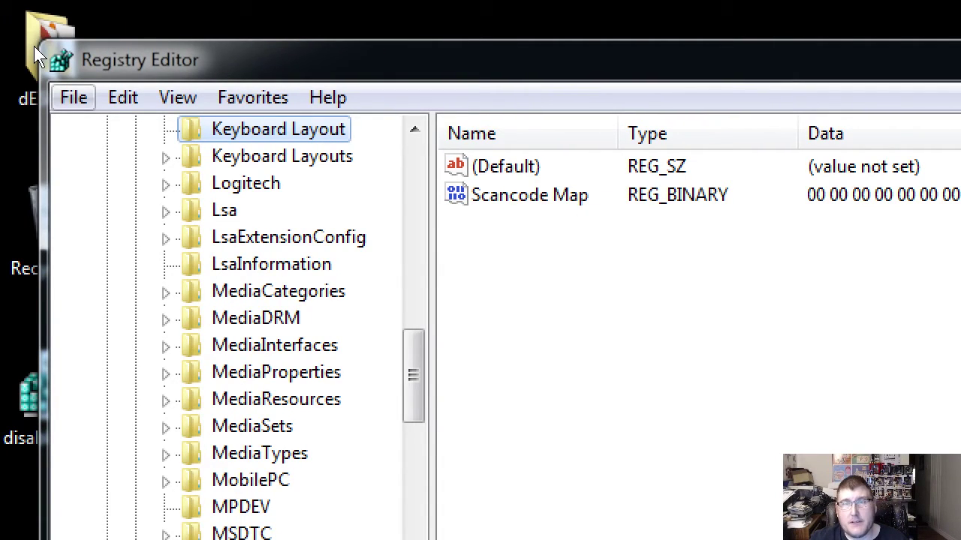
pyautogui.press('Down')
pyautogui.press('Down')
pyautogui.press('Down')
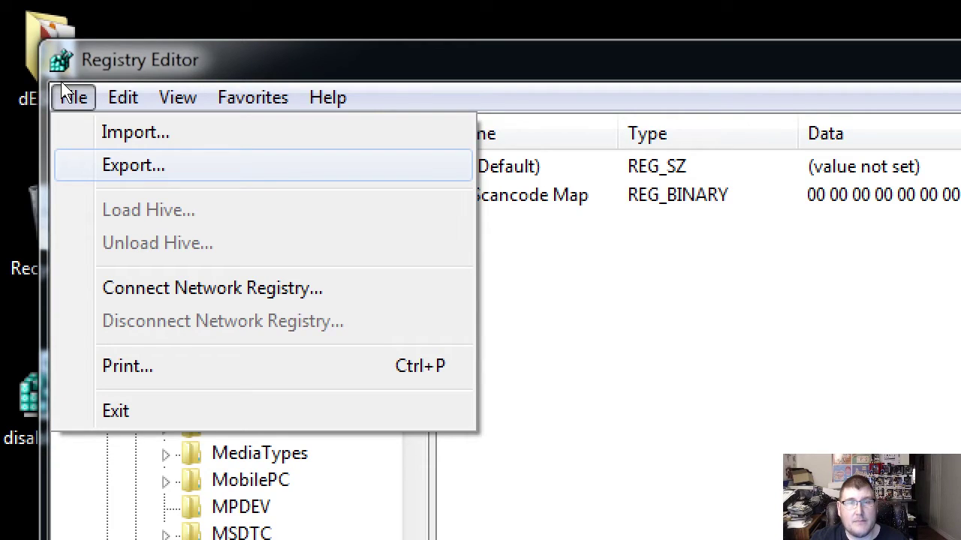
pyautogui.press('Up')
pyautogui.press('Right')
pyautogui.press('Escape')
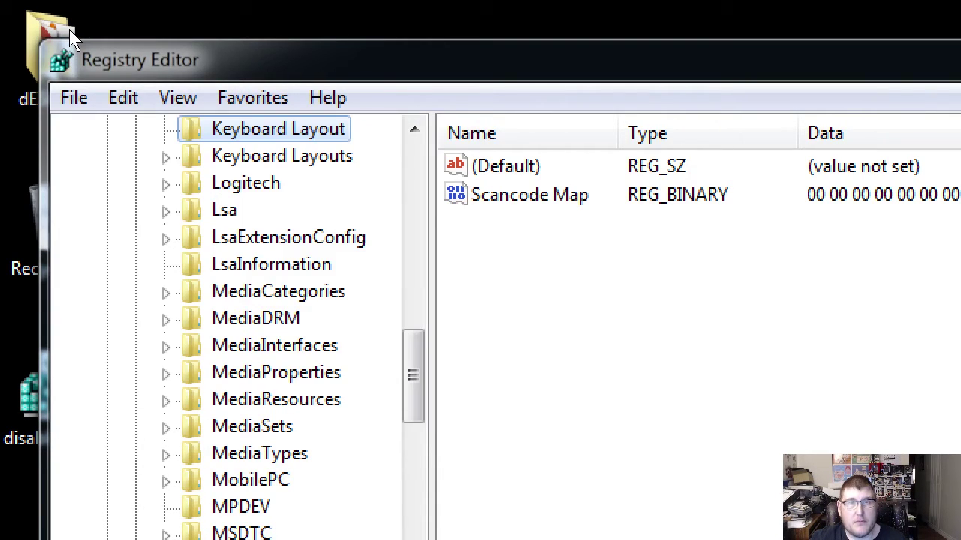
pyautogui.press('Escape')
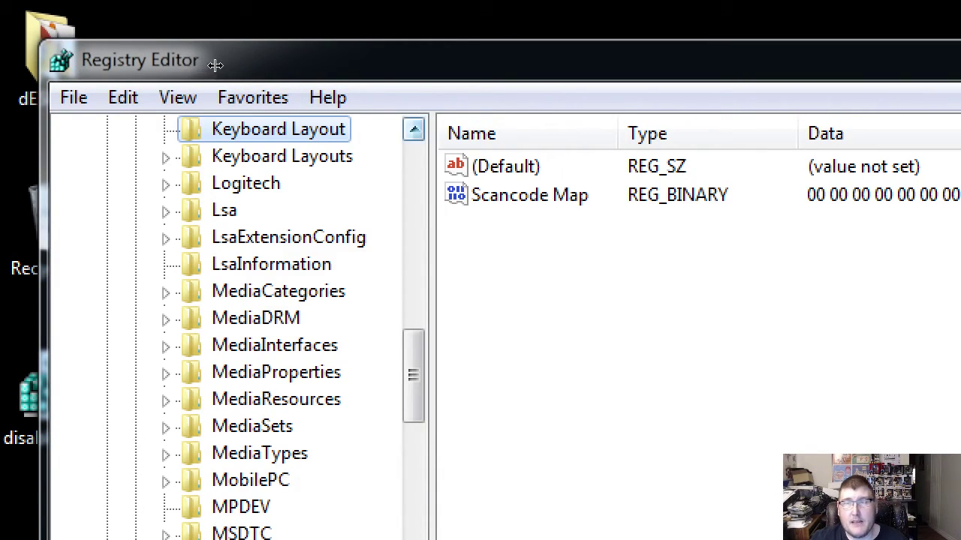
pyautogui.scroll(20, 203, 82)
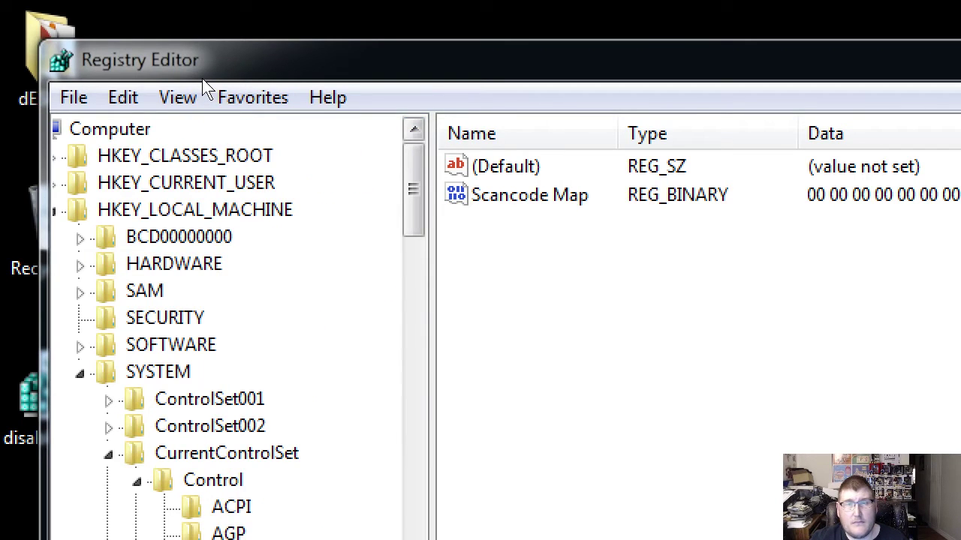
pyautogui.press('BackSpace')
pyautogui.press('BackSpace')
pyautogui.press('BackSpace')
pyautogui.press('BackSpace')
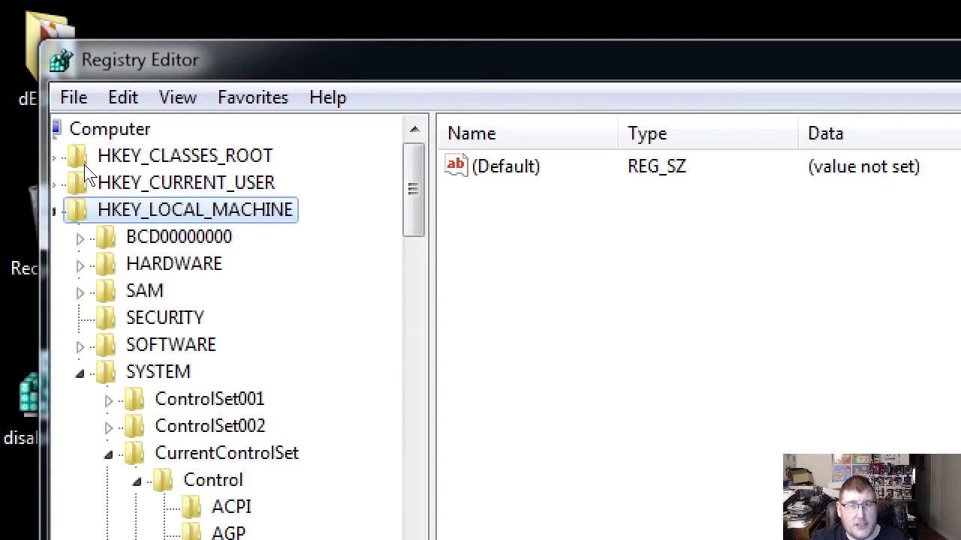
pyautogui.write('software')
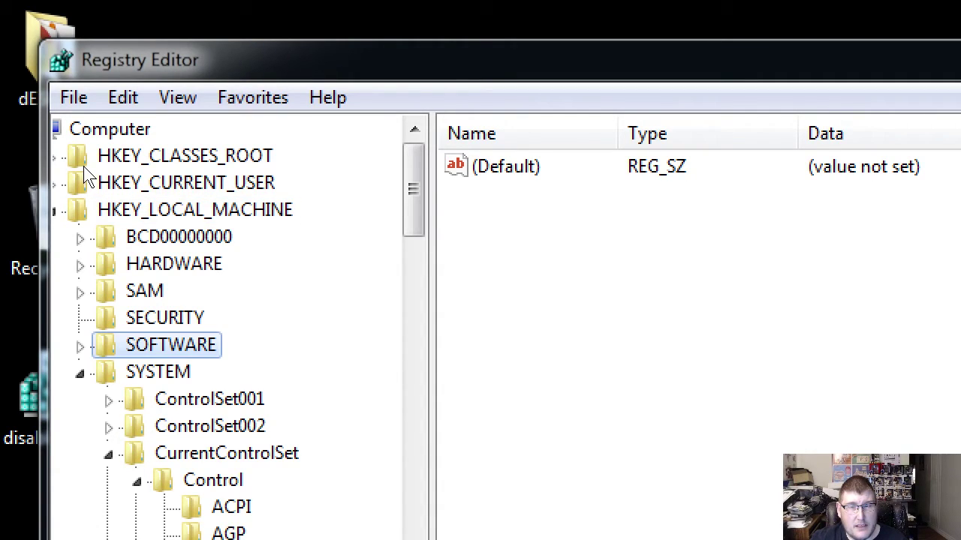
pyautogui.press('Down')
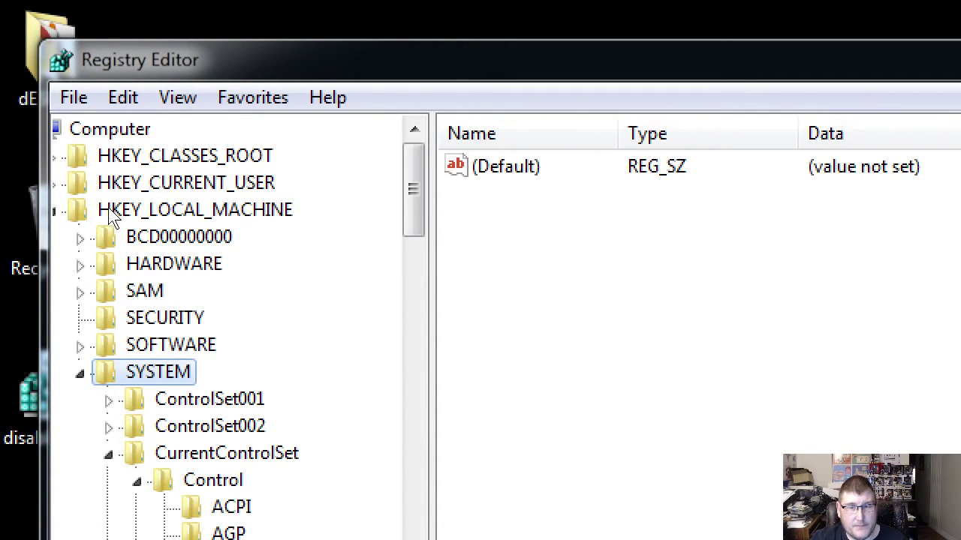
pyautogui.write('cu')
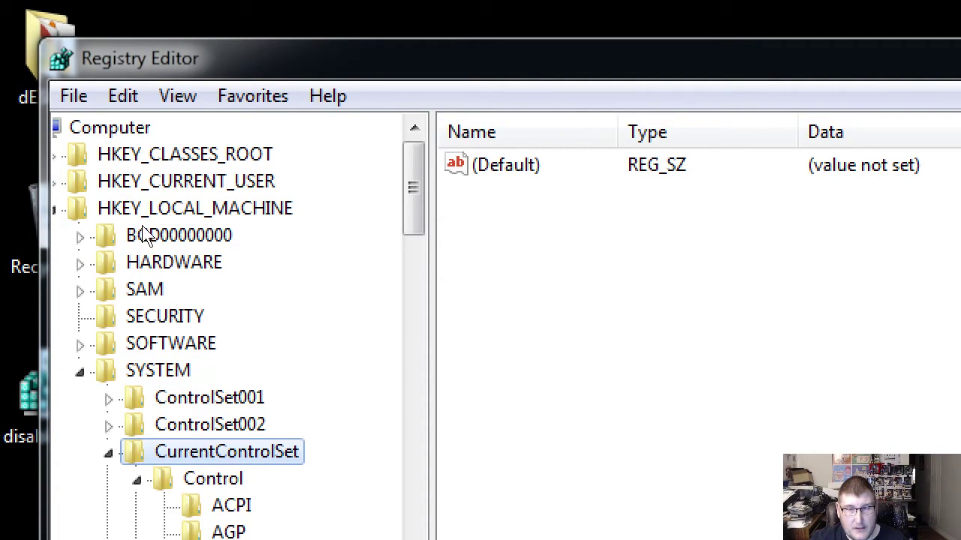
pyautogui.press('Down')
pyautogui.scroll(-6, 120, 240)
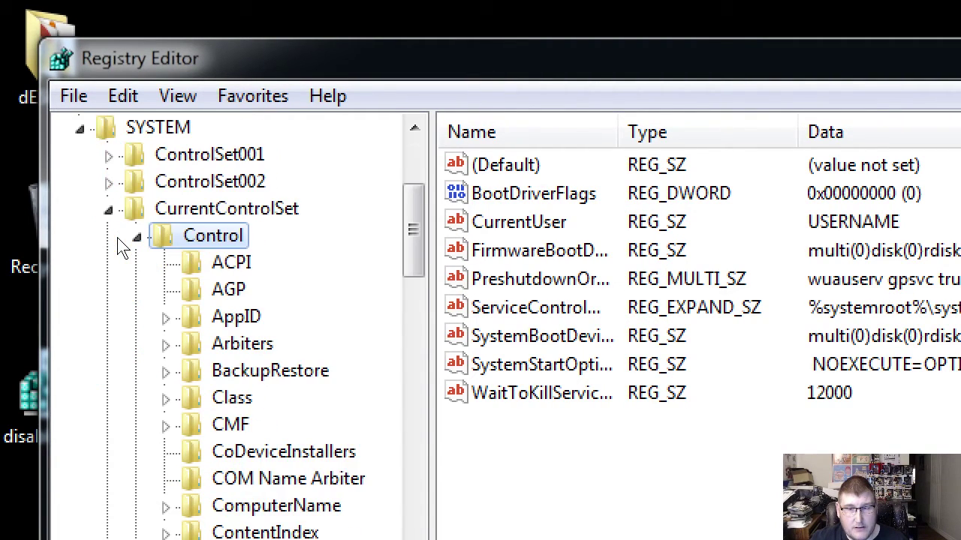
pyautogui.scroll(-4, 124, 244)
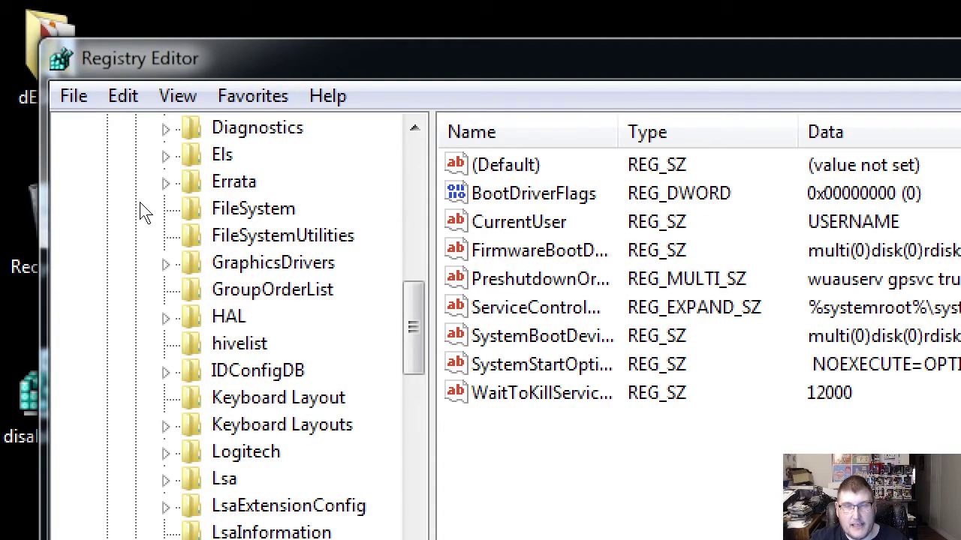
pyautogui.press('k')
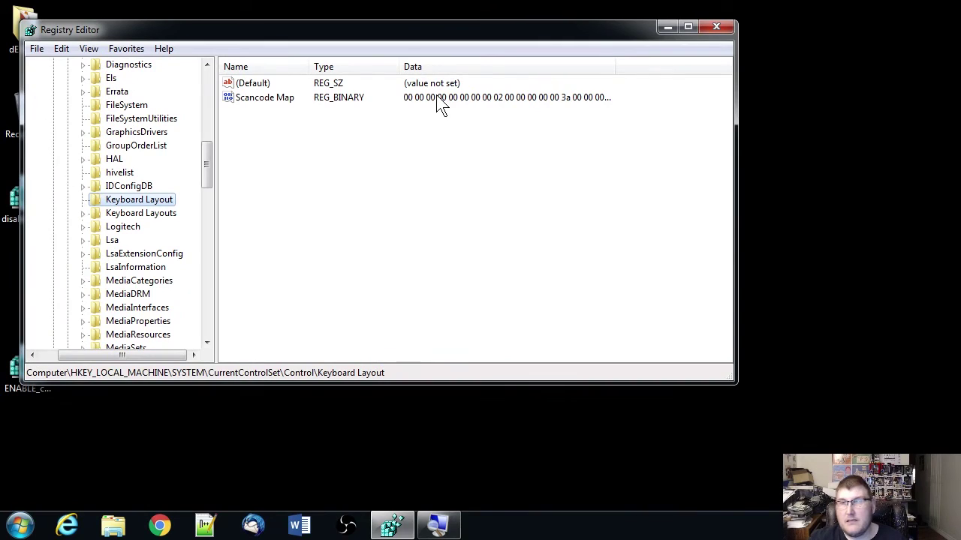
pyautogui.click(717, 27)
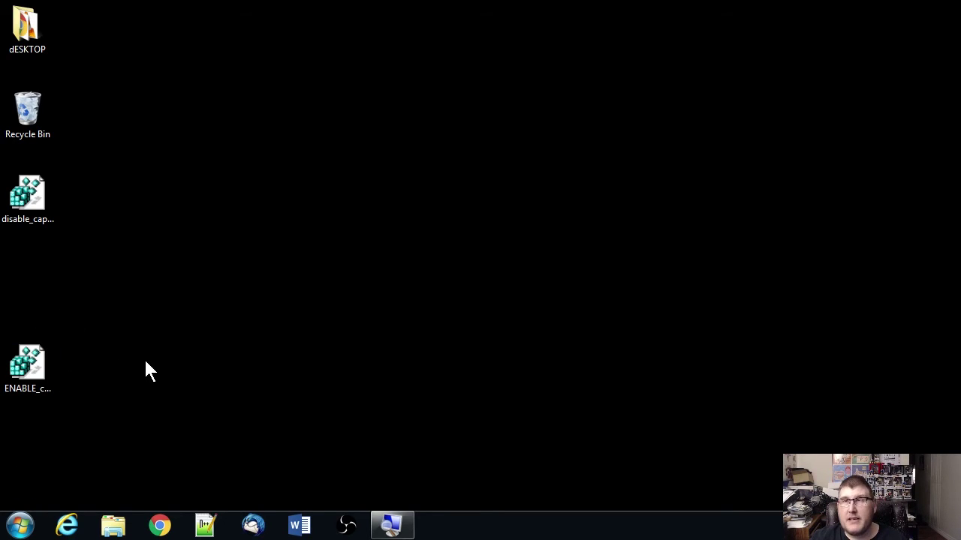
# - View ENABLE_cAP_LOCK.reg in Notepad++, then close it back to the desktop
pyautogui.rightClick(43, 391)
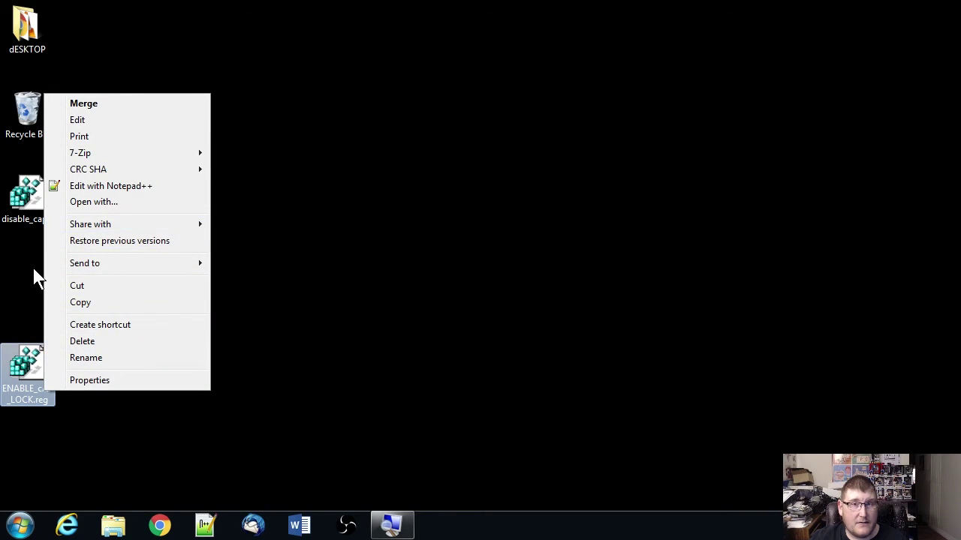
pyautogui.click(77, 186)
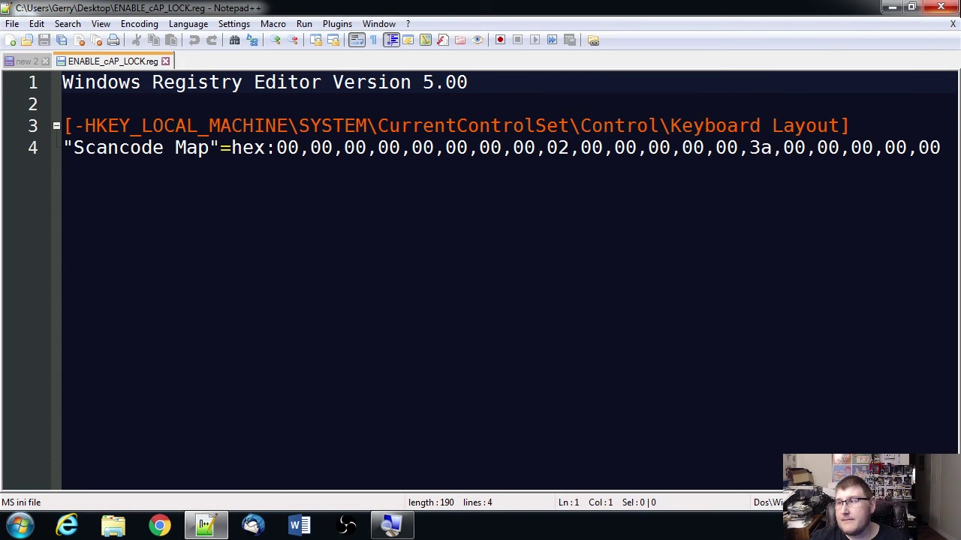
pyautogui.click(940, 6)
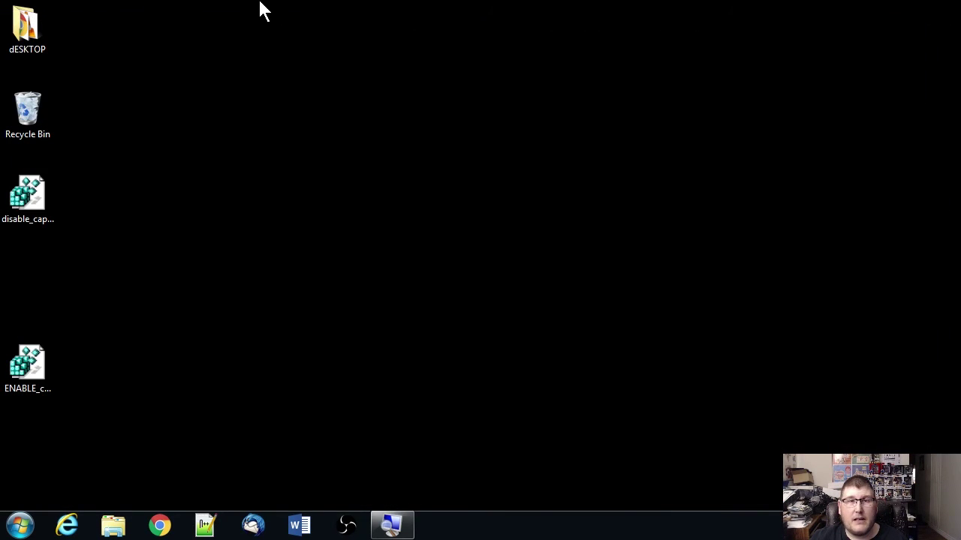